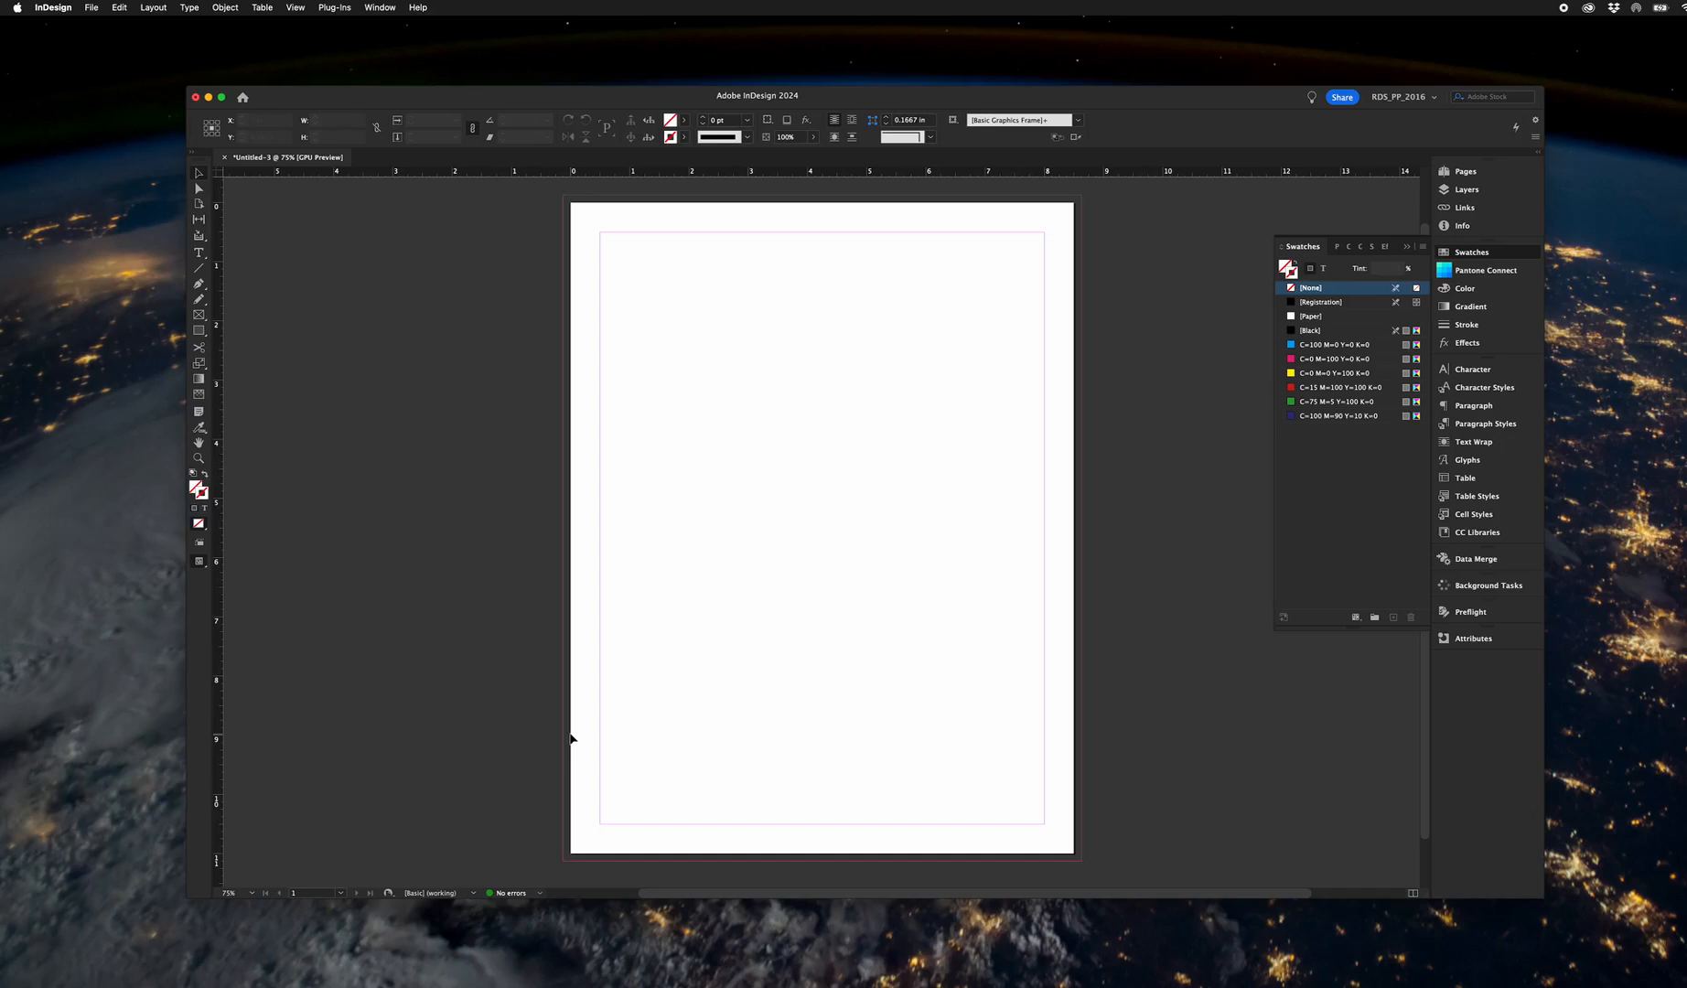
Review the page size, margin and bleed settings in the document setup.
{"action": "scroll", "coordinate": [570, 733], "scroll_direction": "up", "scroll_amount": 2}
{"action": "scroll", "coordinate": [524, 625], "scroll_direction": "down", "scroll_amount": 1}
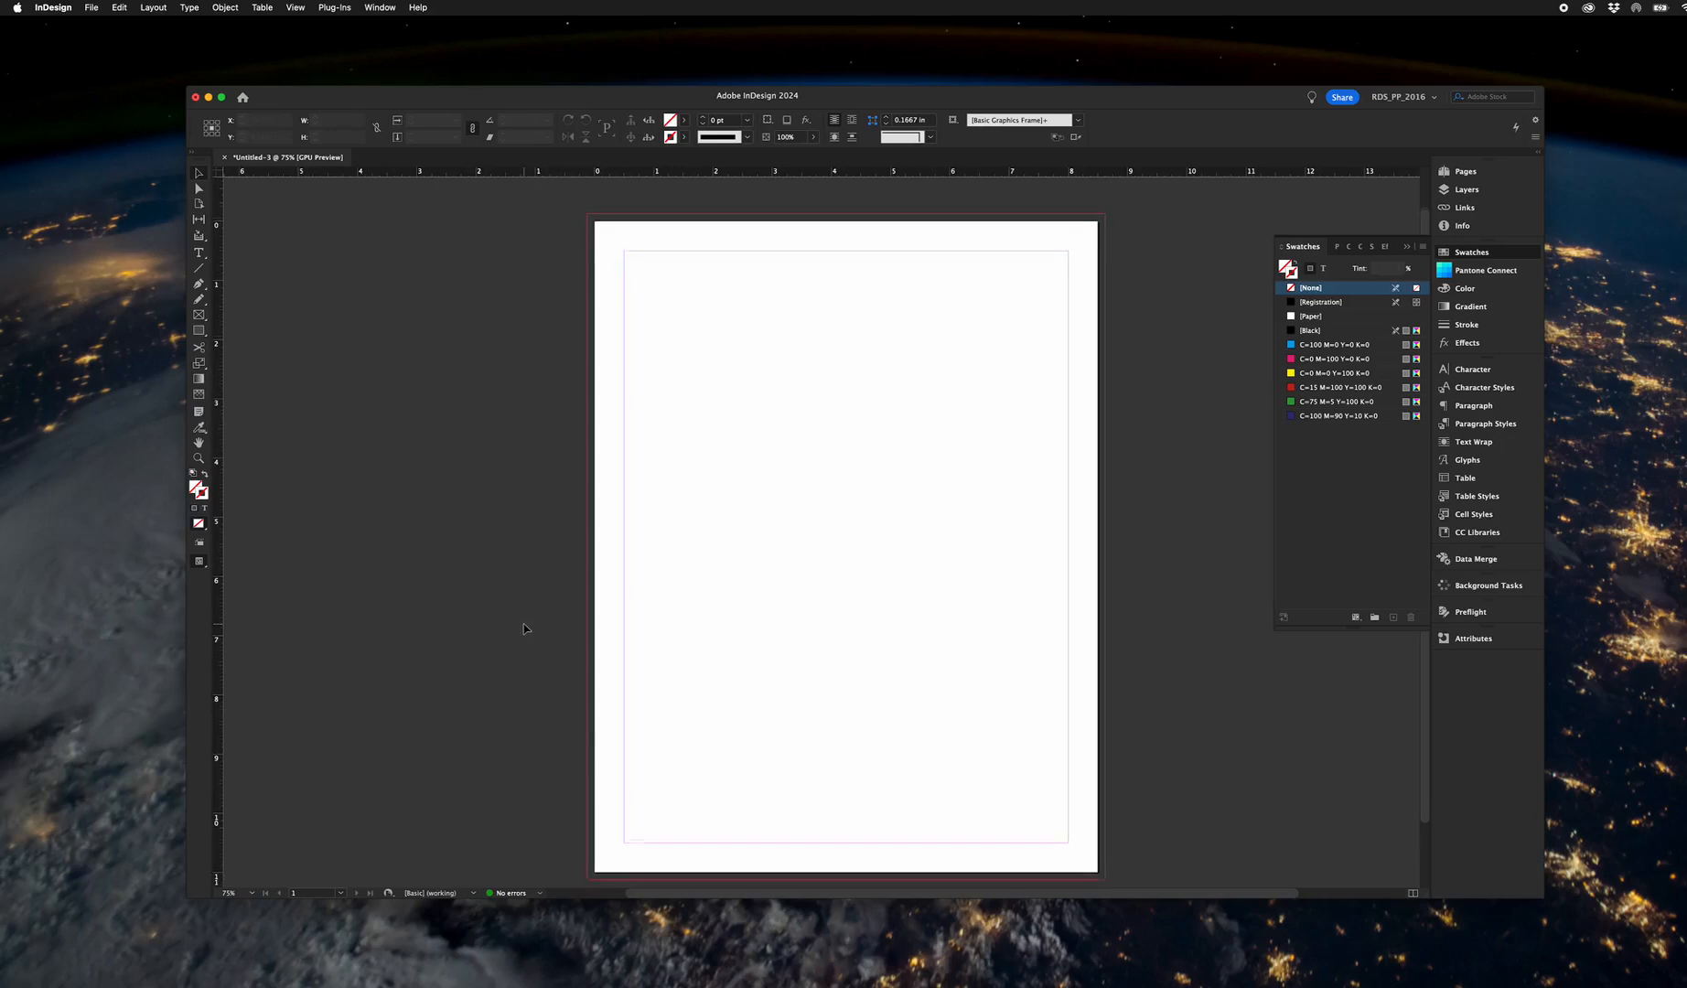
{"action": "left_click", "coordinate": [88, 7]}
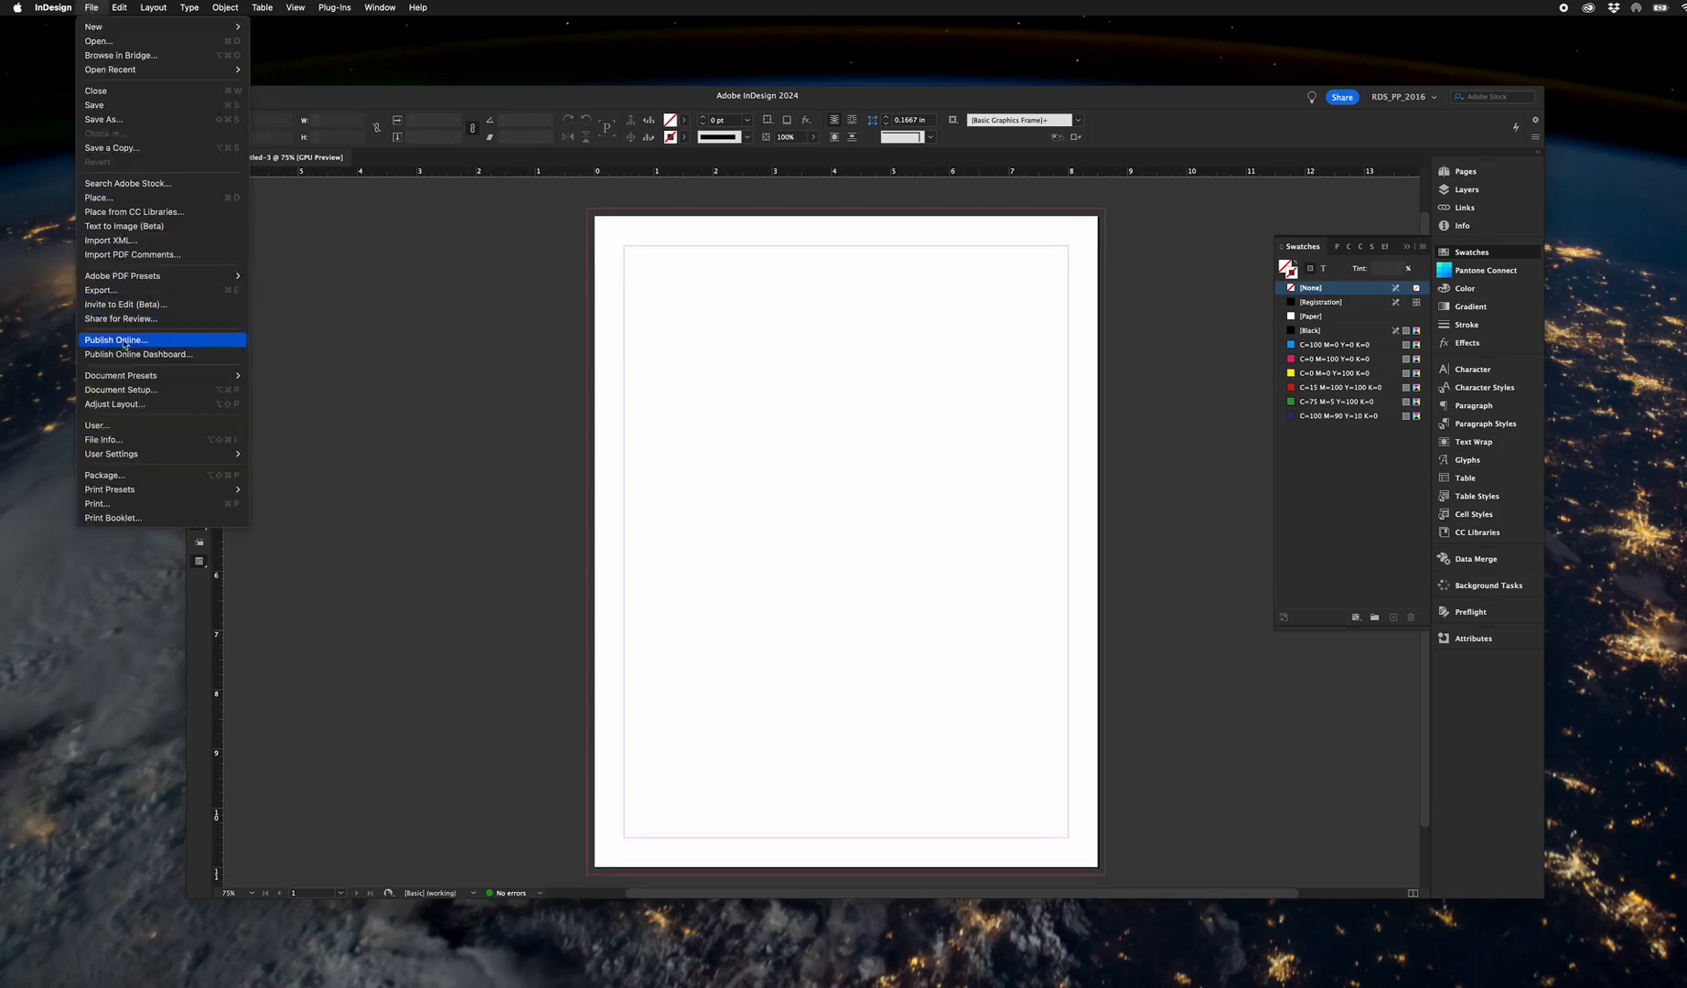
{"action": "left_click", "coordinate": [124, 389]}
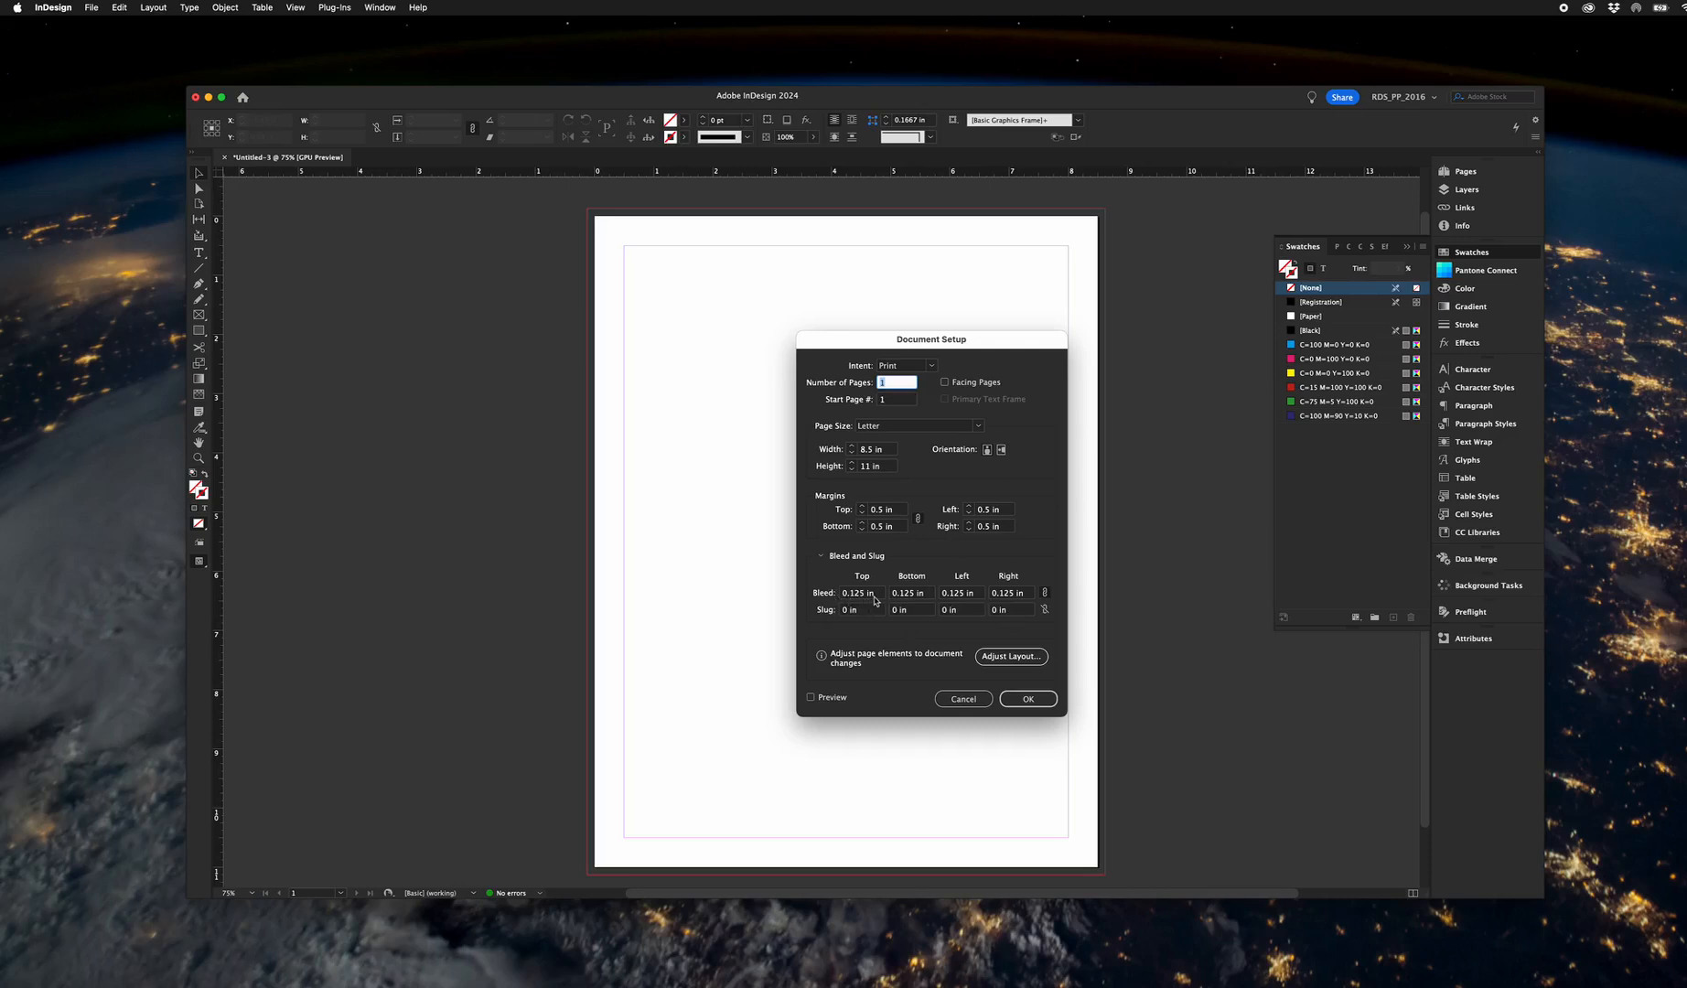
{"action": "left_click", "coordinate": [1031, 700]}
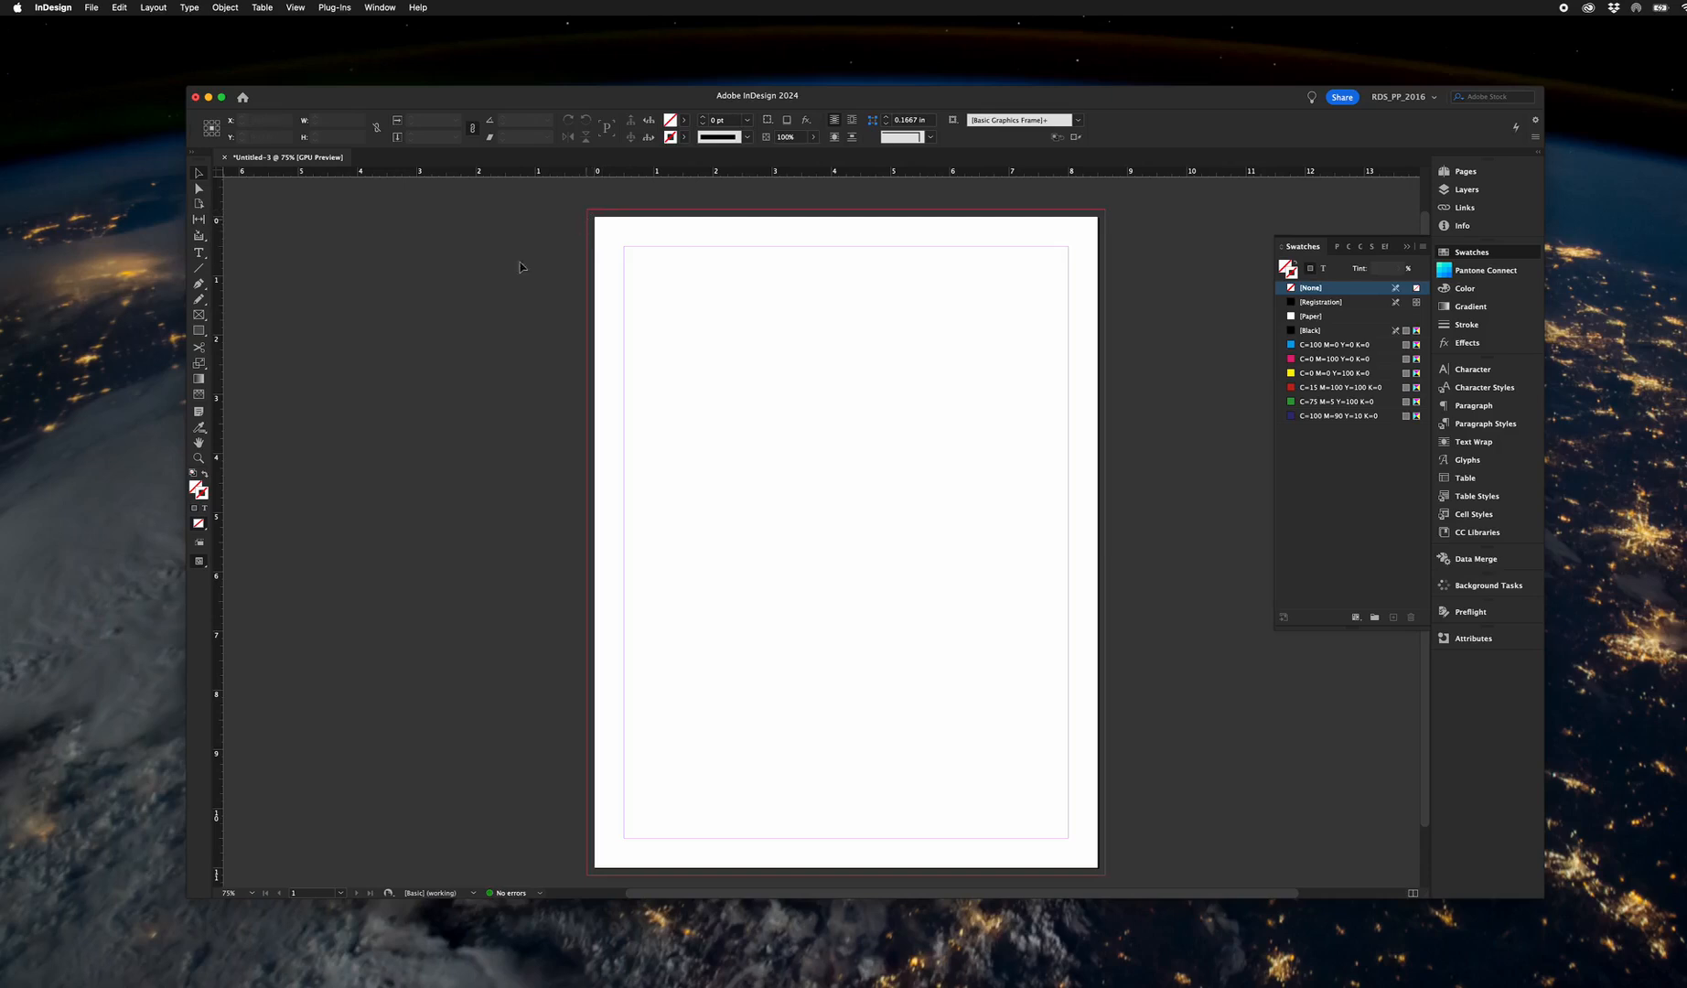
Draw a rectangle about 8.75 by 2.875 in across the page's upper edge out to the bleed and fill it with C=100 M=0 Y=0 K=0.
{"action": "left_click", "coordinate": [200, 330]}
{"action": "mouse_move", "coordinate": [588, 210]}
{"action": "left_mouse_down"}
{"action": "mouse_move", "coordinate": [934, 339]}
{"action": "mouse_move", "coordinate": [1106, 379]}
{"action": "left_mouse_up"}
{"action": "left_click", "coordinate": [199, 175]}
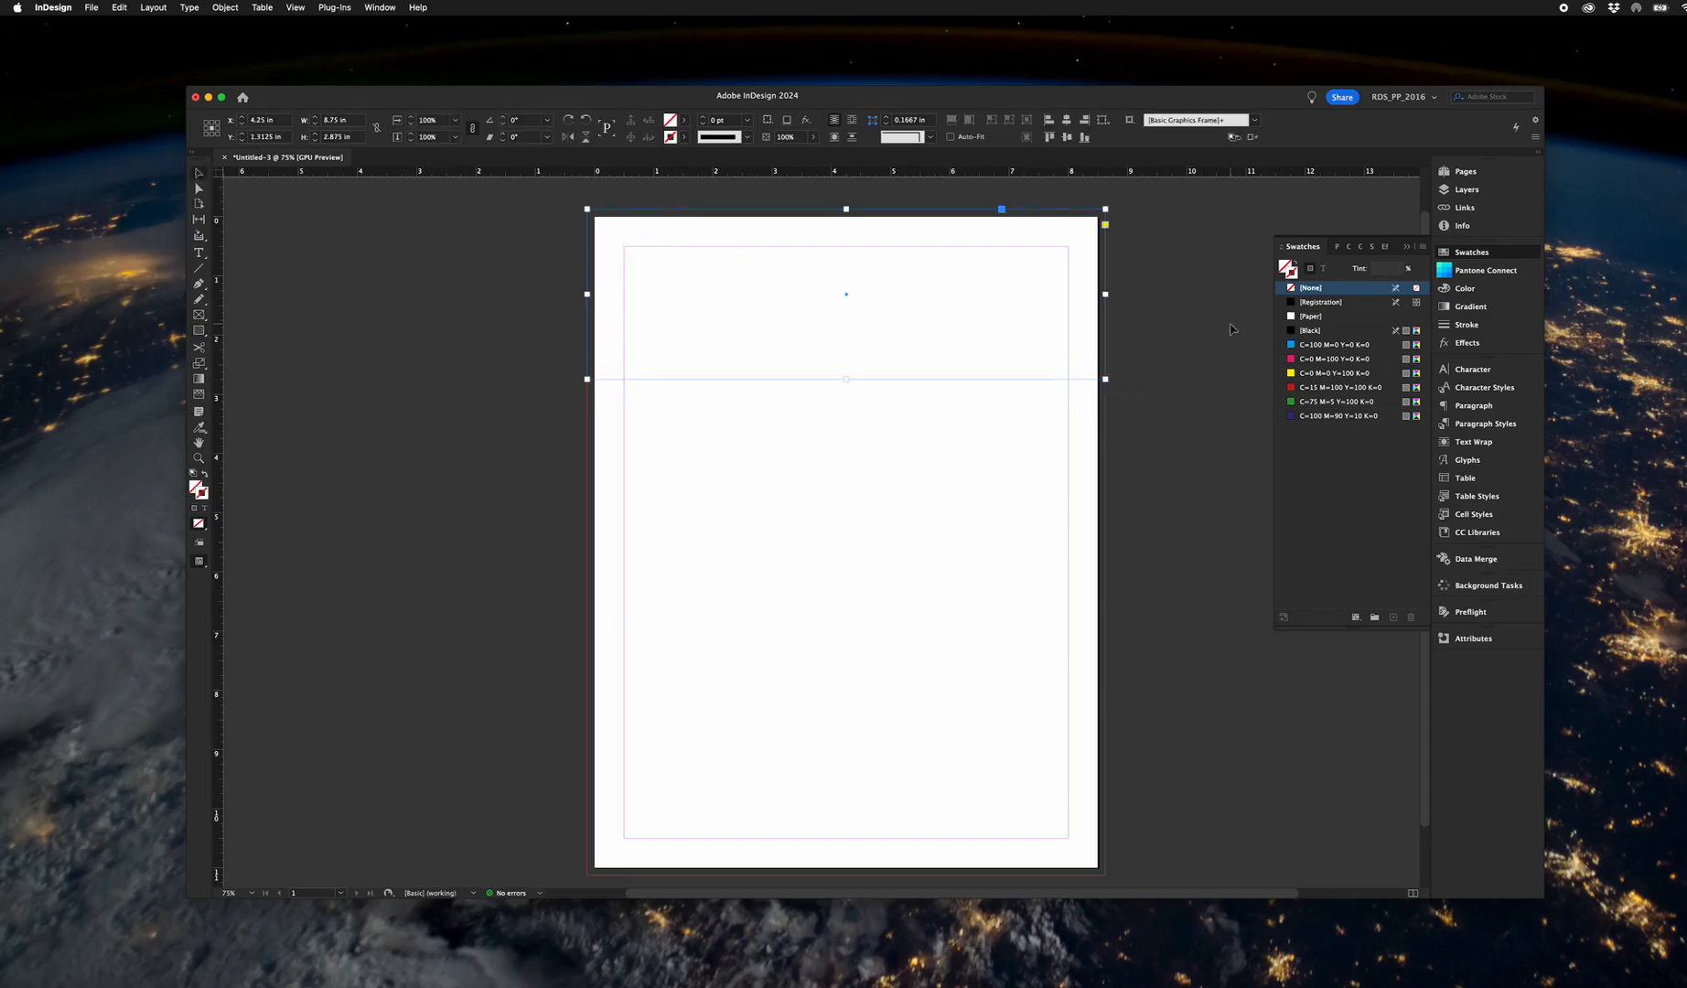
{"action": "left_click", "coordinate": [1310, 346]}
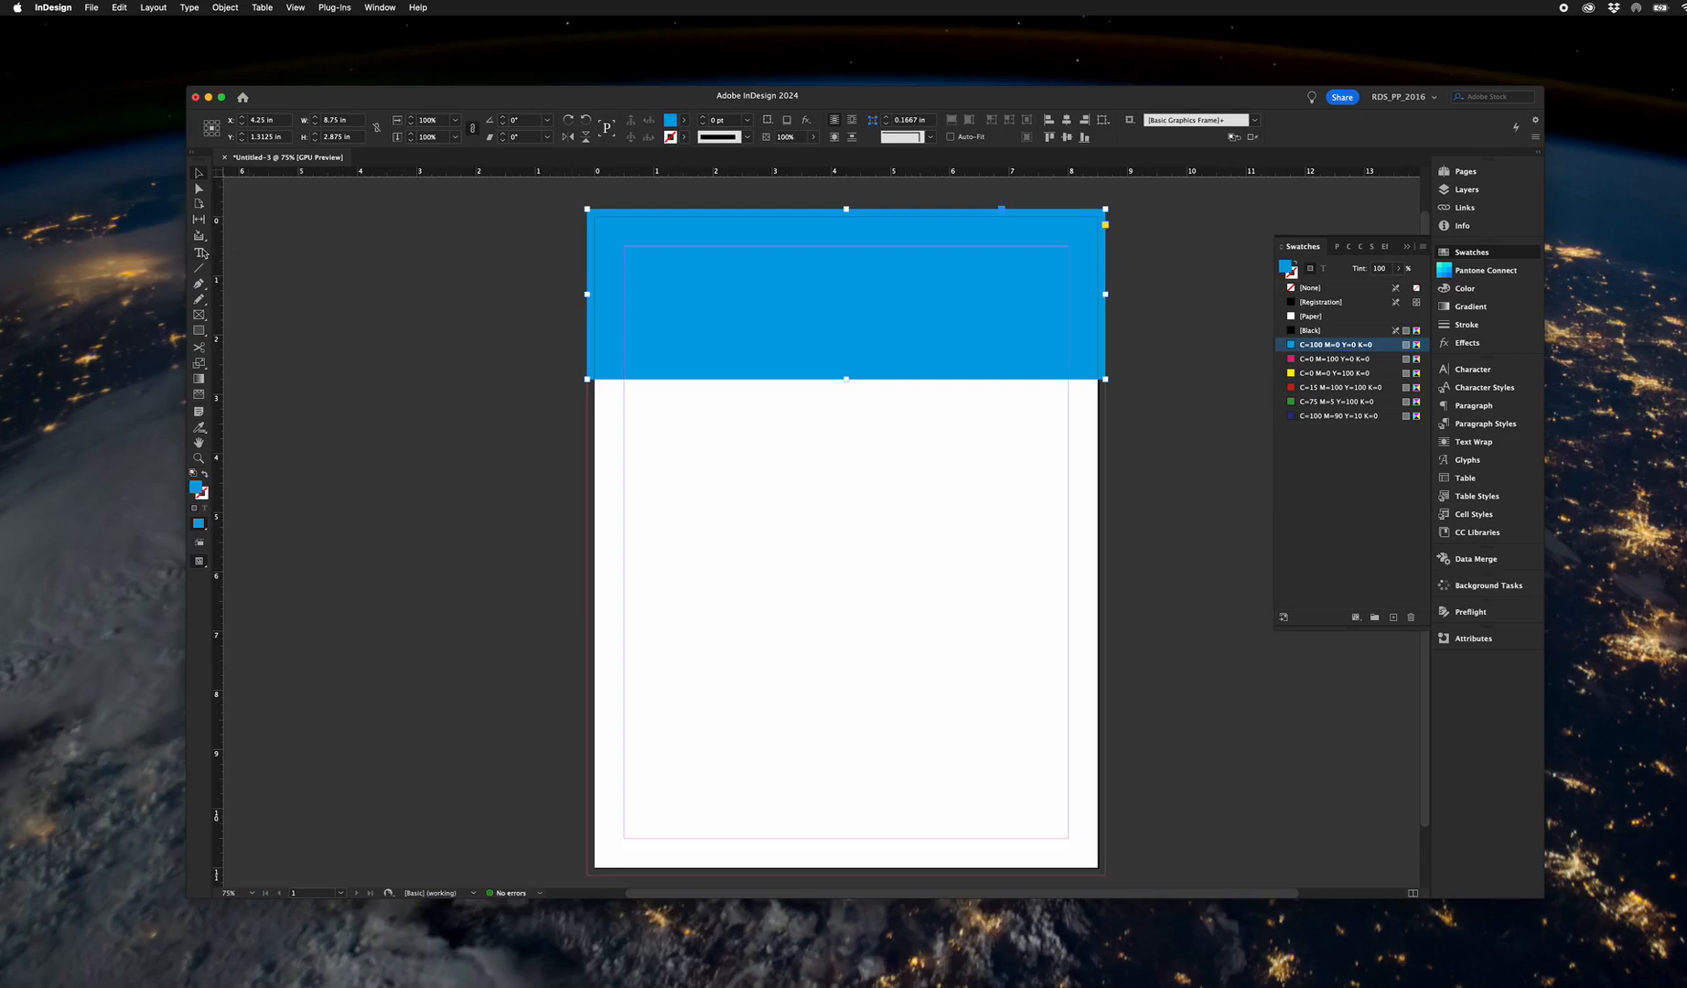
Add a text frame reading "I love proprinters!" and place it just below the blue band on the right half of the page.
{"action": "left_click_drag", "start_coordinate": [886, 469], "coordinate": [1114, 565]}
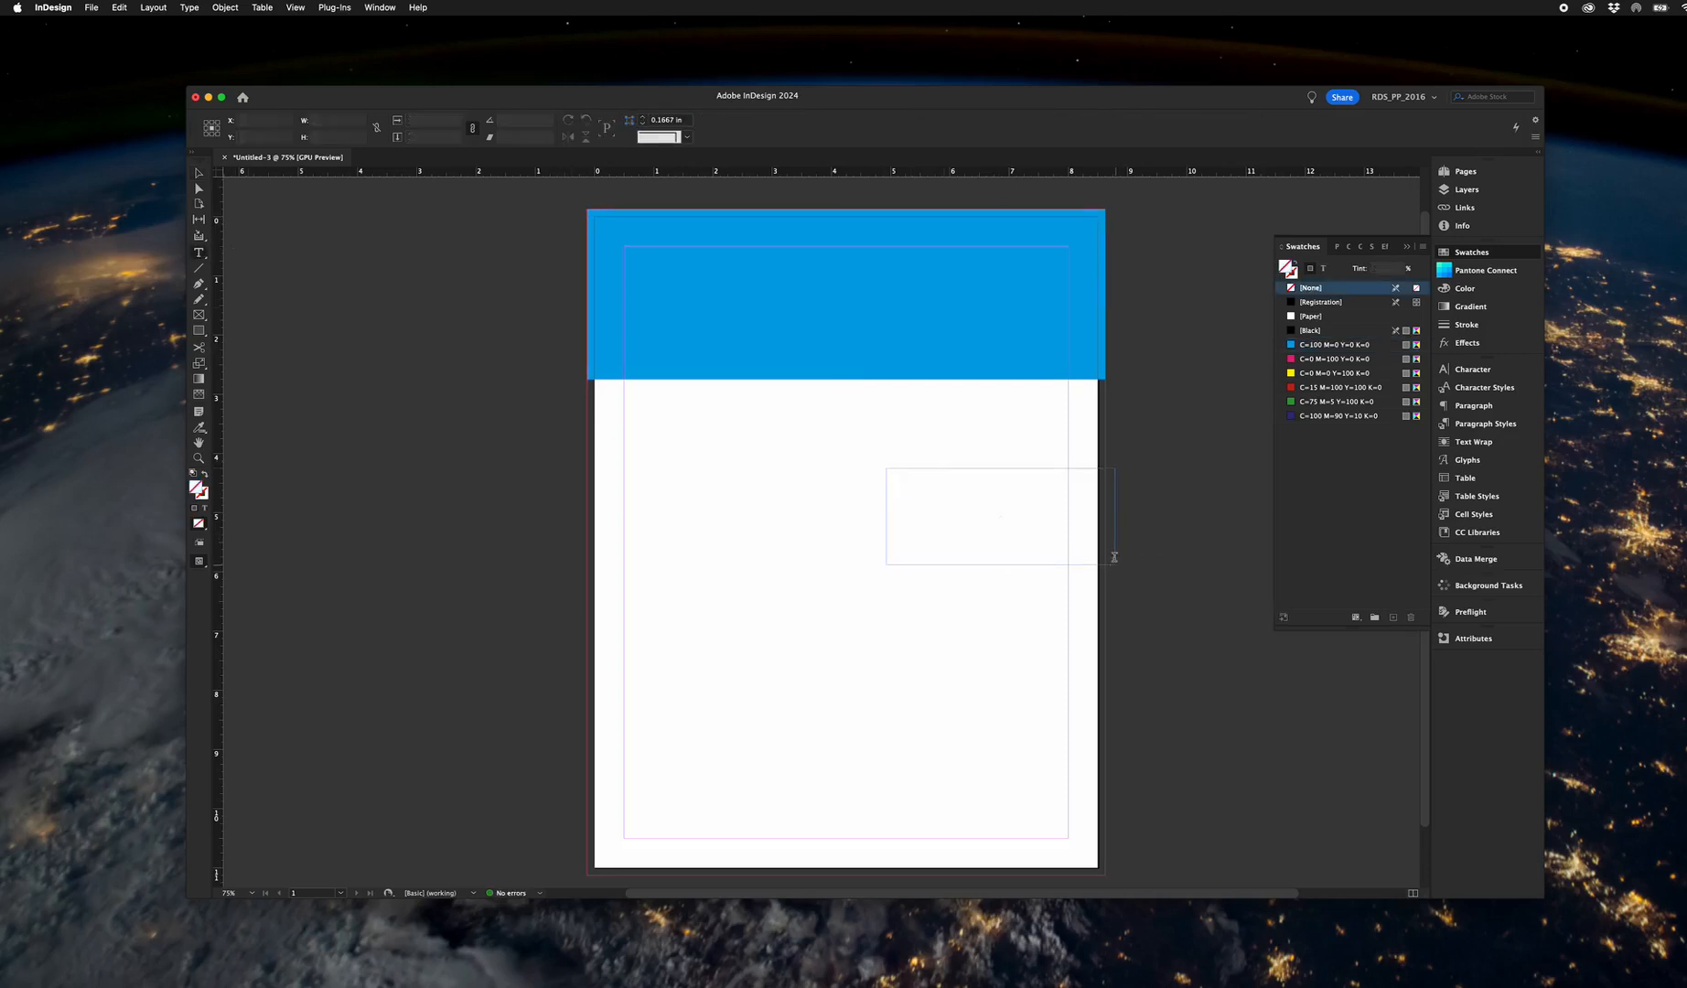
{"action": "type", "text": "L"}
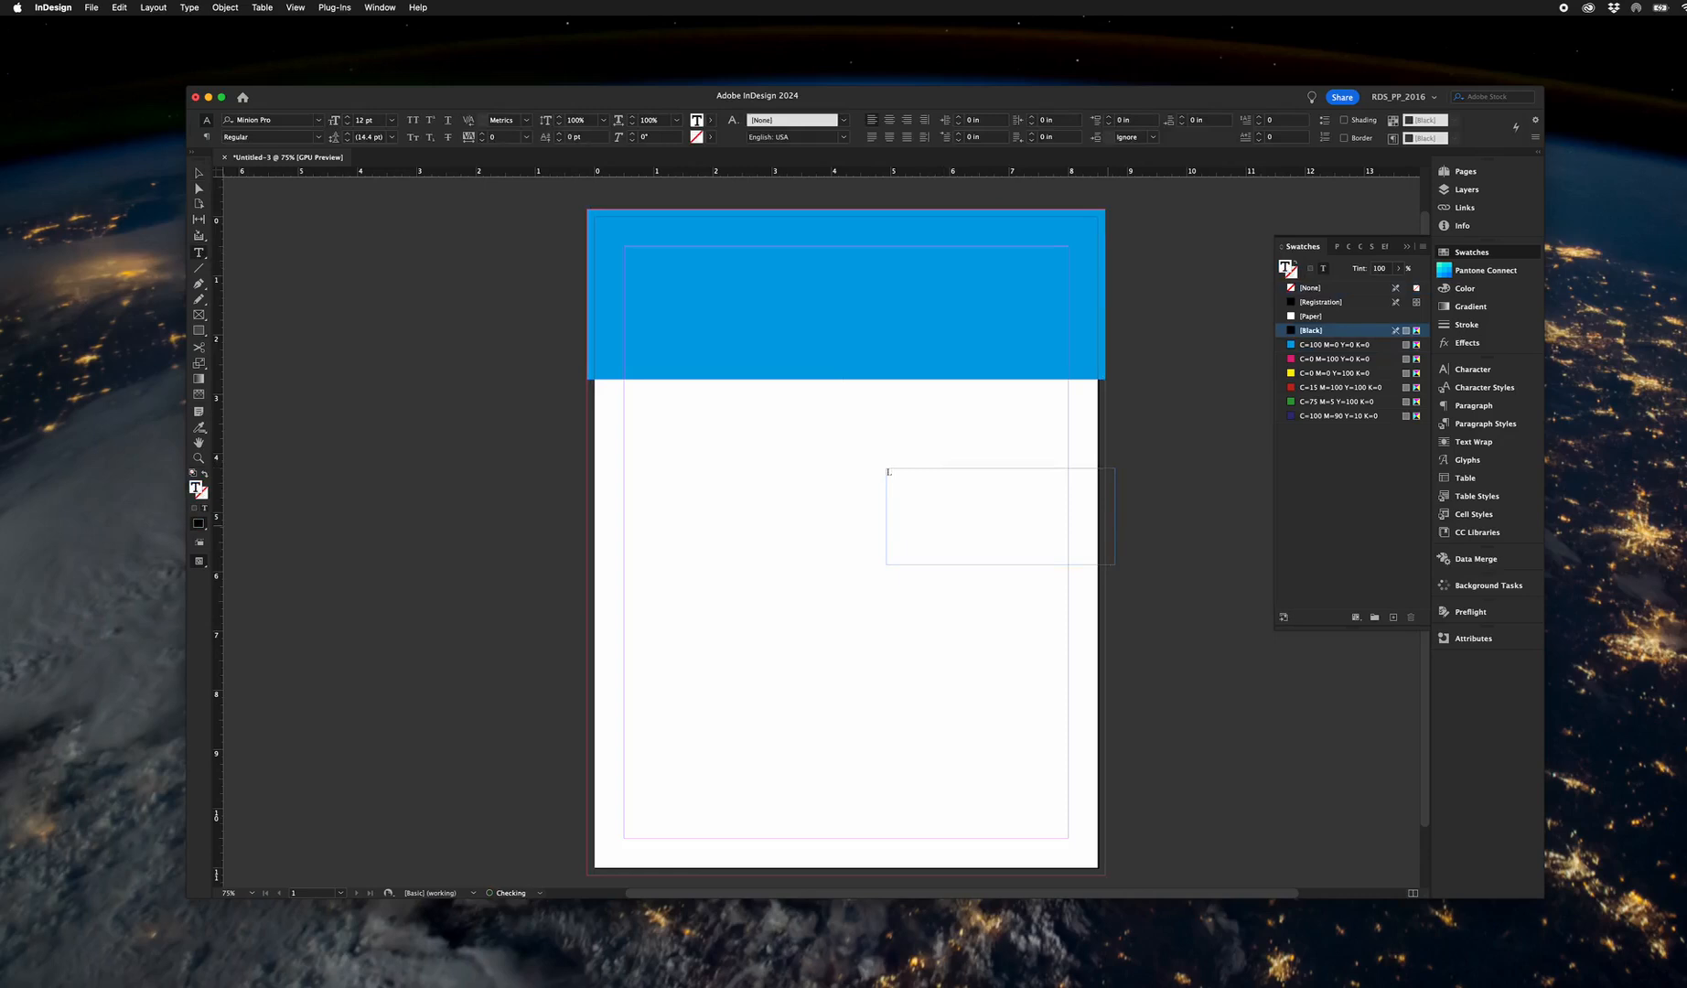
{"action": "type", "text": " love proprinters!"}
{"action": "left_click", "coordinate": [199, 175]}
{"action": "left_click_drag", "start_coordinate": [915, 479], "coordinate": [900, 417]}
Duplicate the blue band to the page's lower bleed edge and shorten the copy to about 0.845 in high.
{"action": "left_click", "coordinate": [922, 369]}
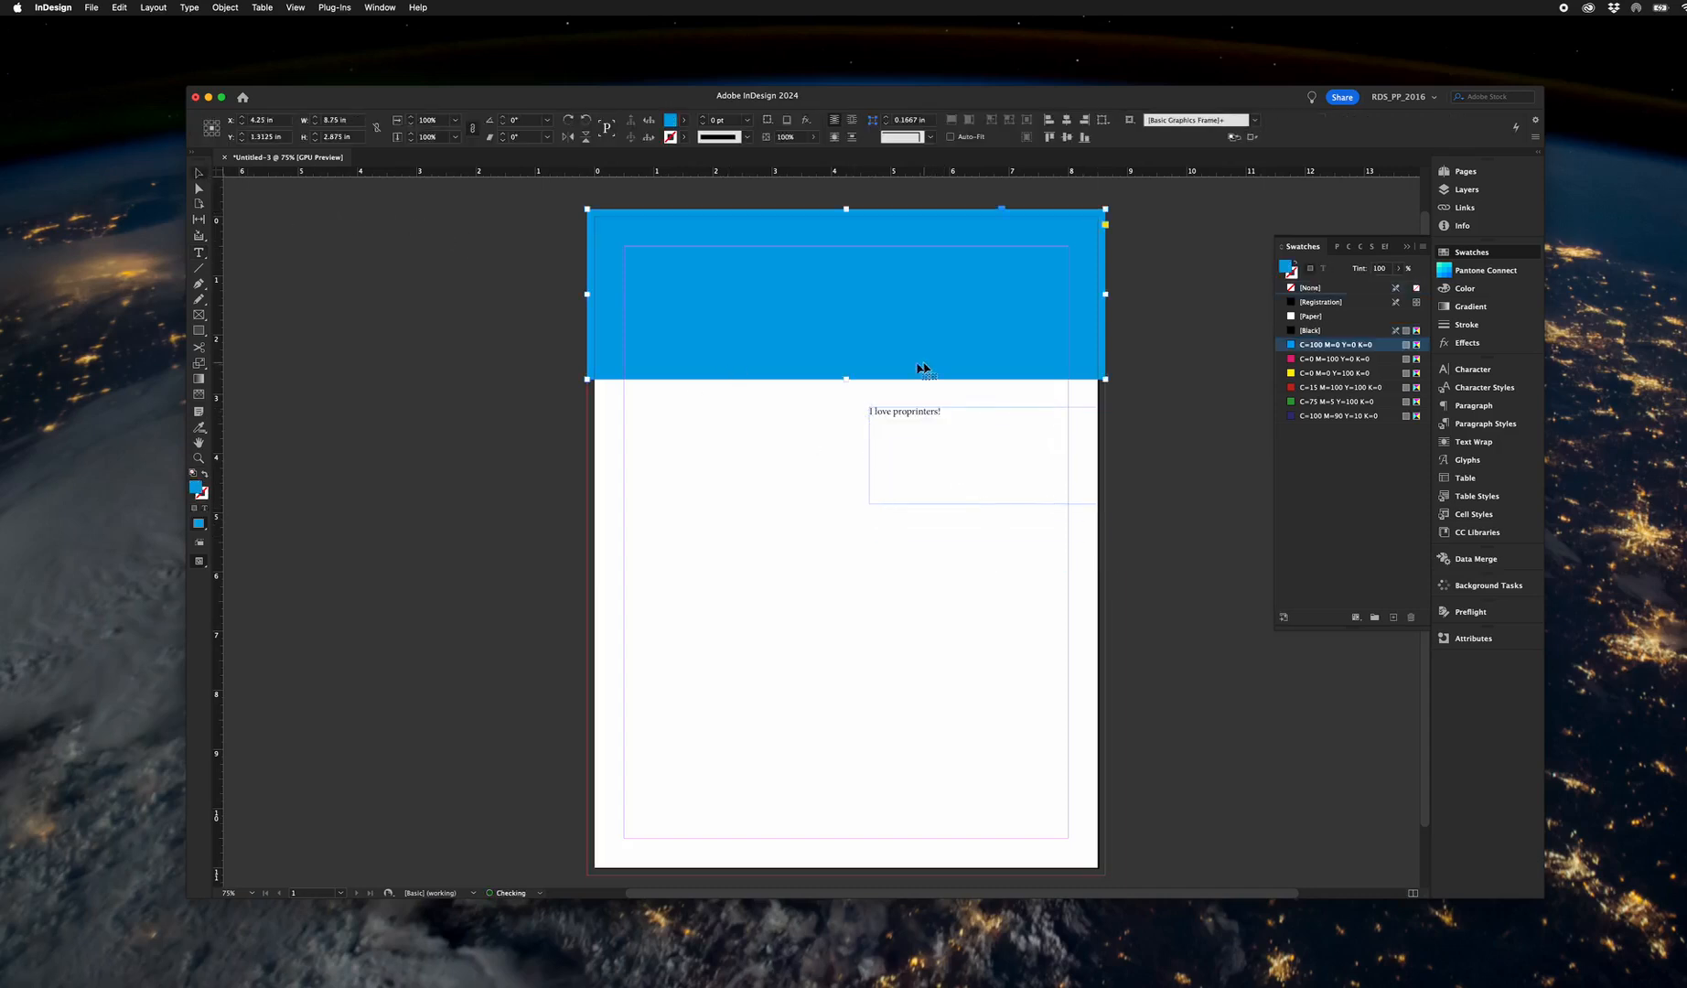
{"action": "key", "text": "super+v"}
{"action": "left_click_drag", "start_coordinate": [710, 498], "coordinate": [735, 759]}
{"action": "left_click_drag", "start_coordinate": [849, 705], "coordinate": [846, 825]}
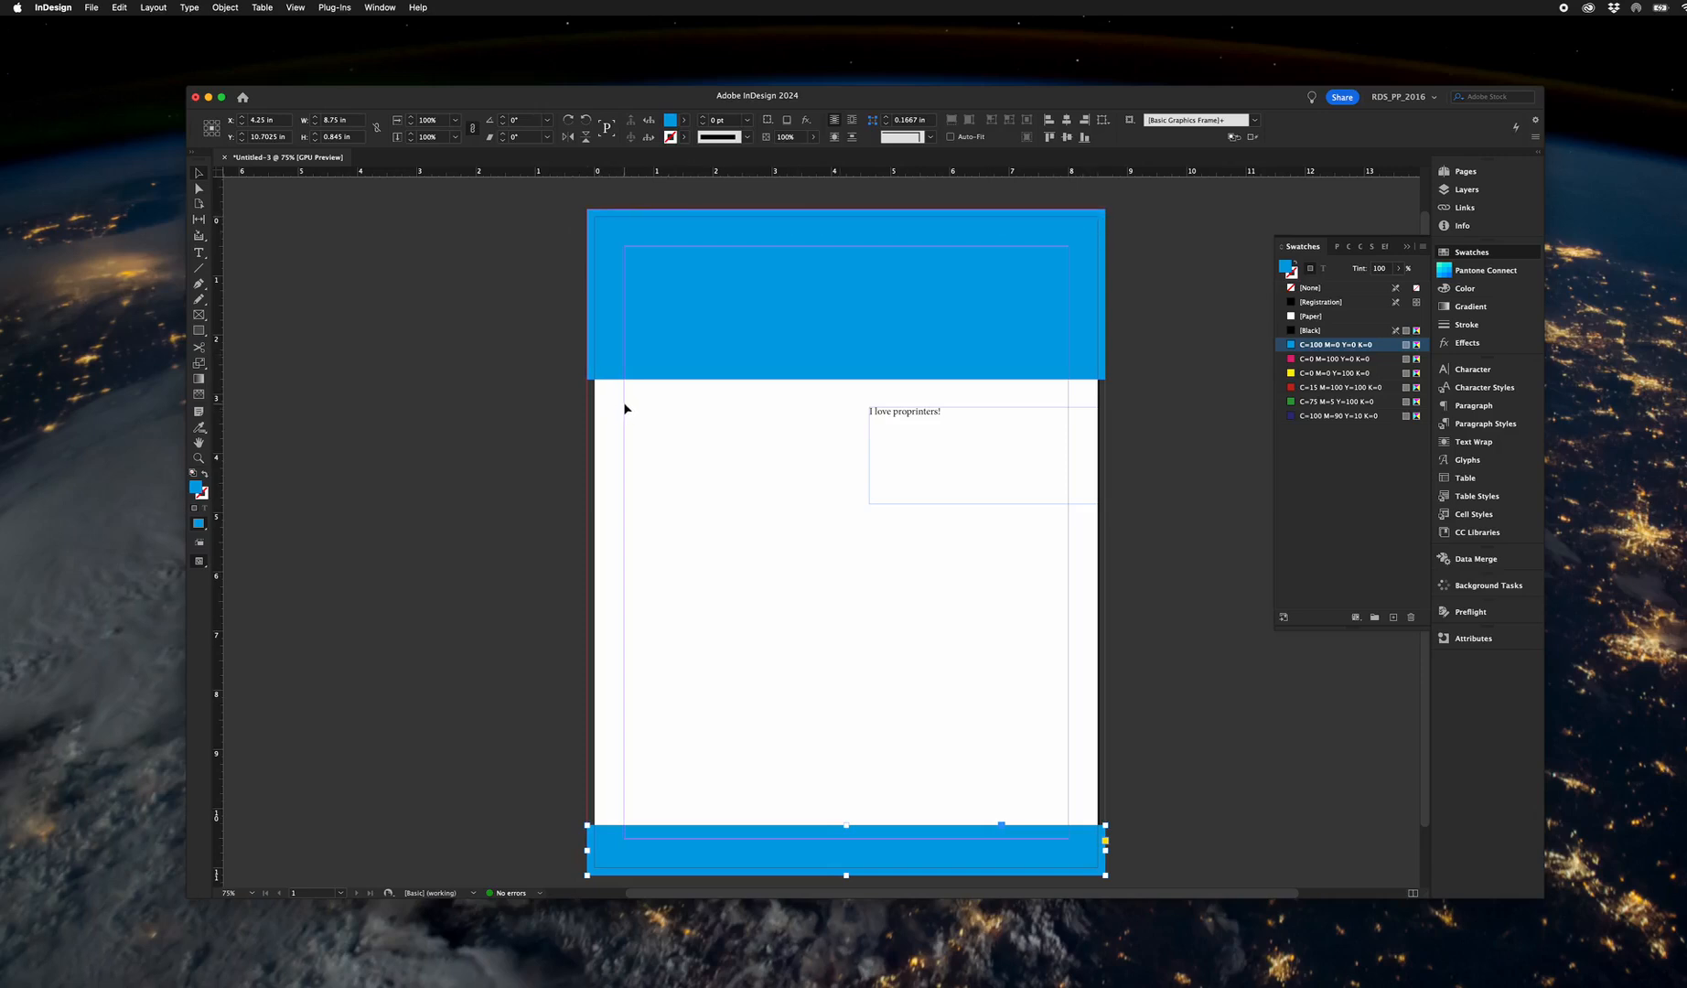
Check the margin values in the document setup and in the margins and columns settings.
{"action": "left_click", "coordinate": [92, 8]}
{"action": "left_click", "coordinate": [123, 389]}
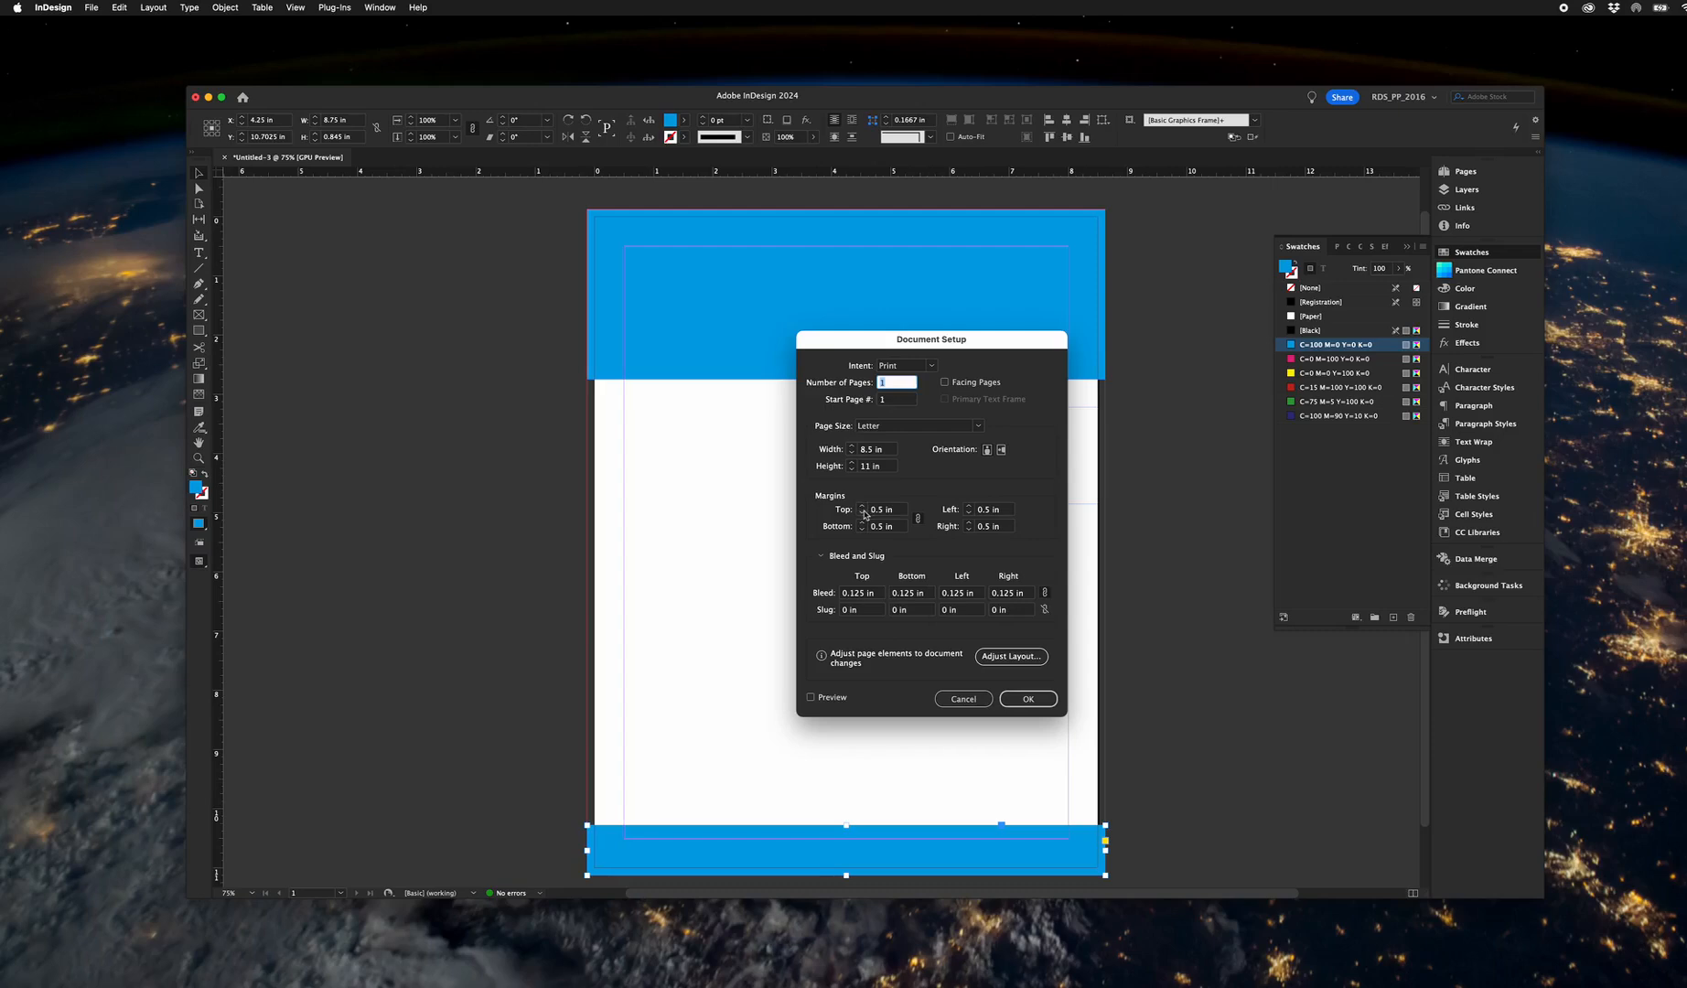
{"action": "key", "text": "Return"}
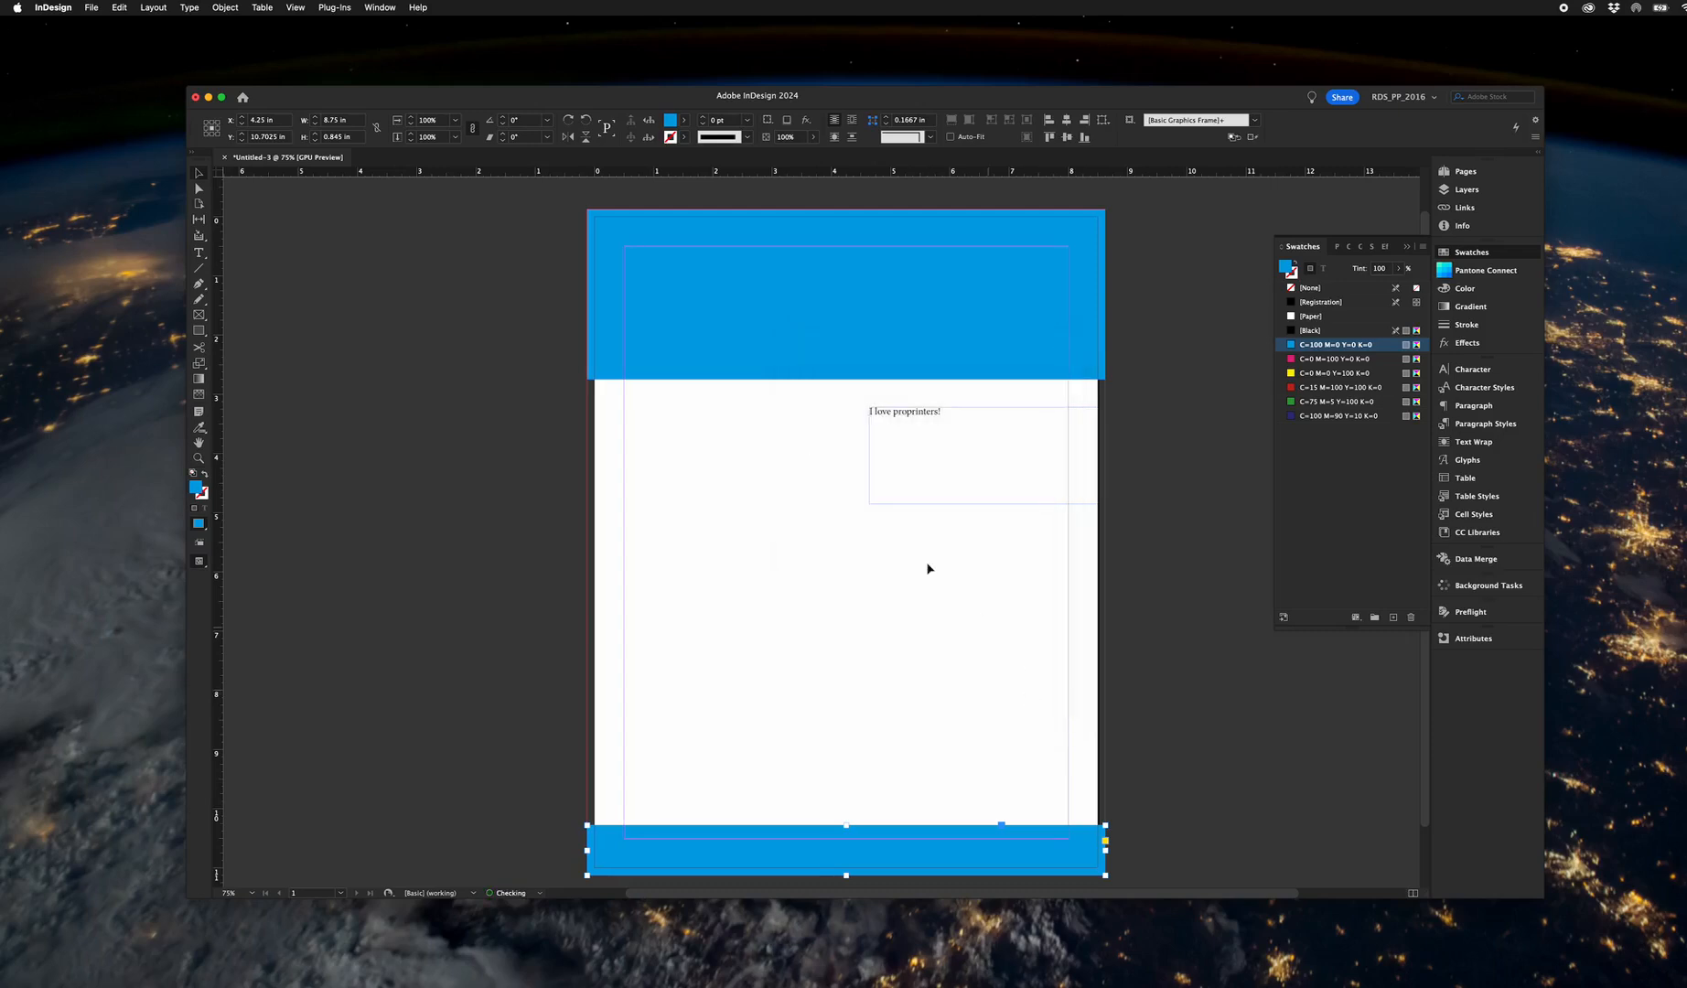
{"action": "left_click", "coordinate": [153, 8]}
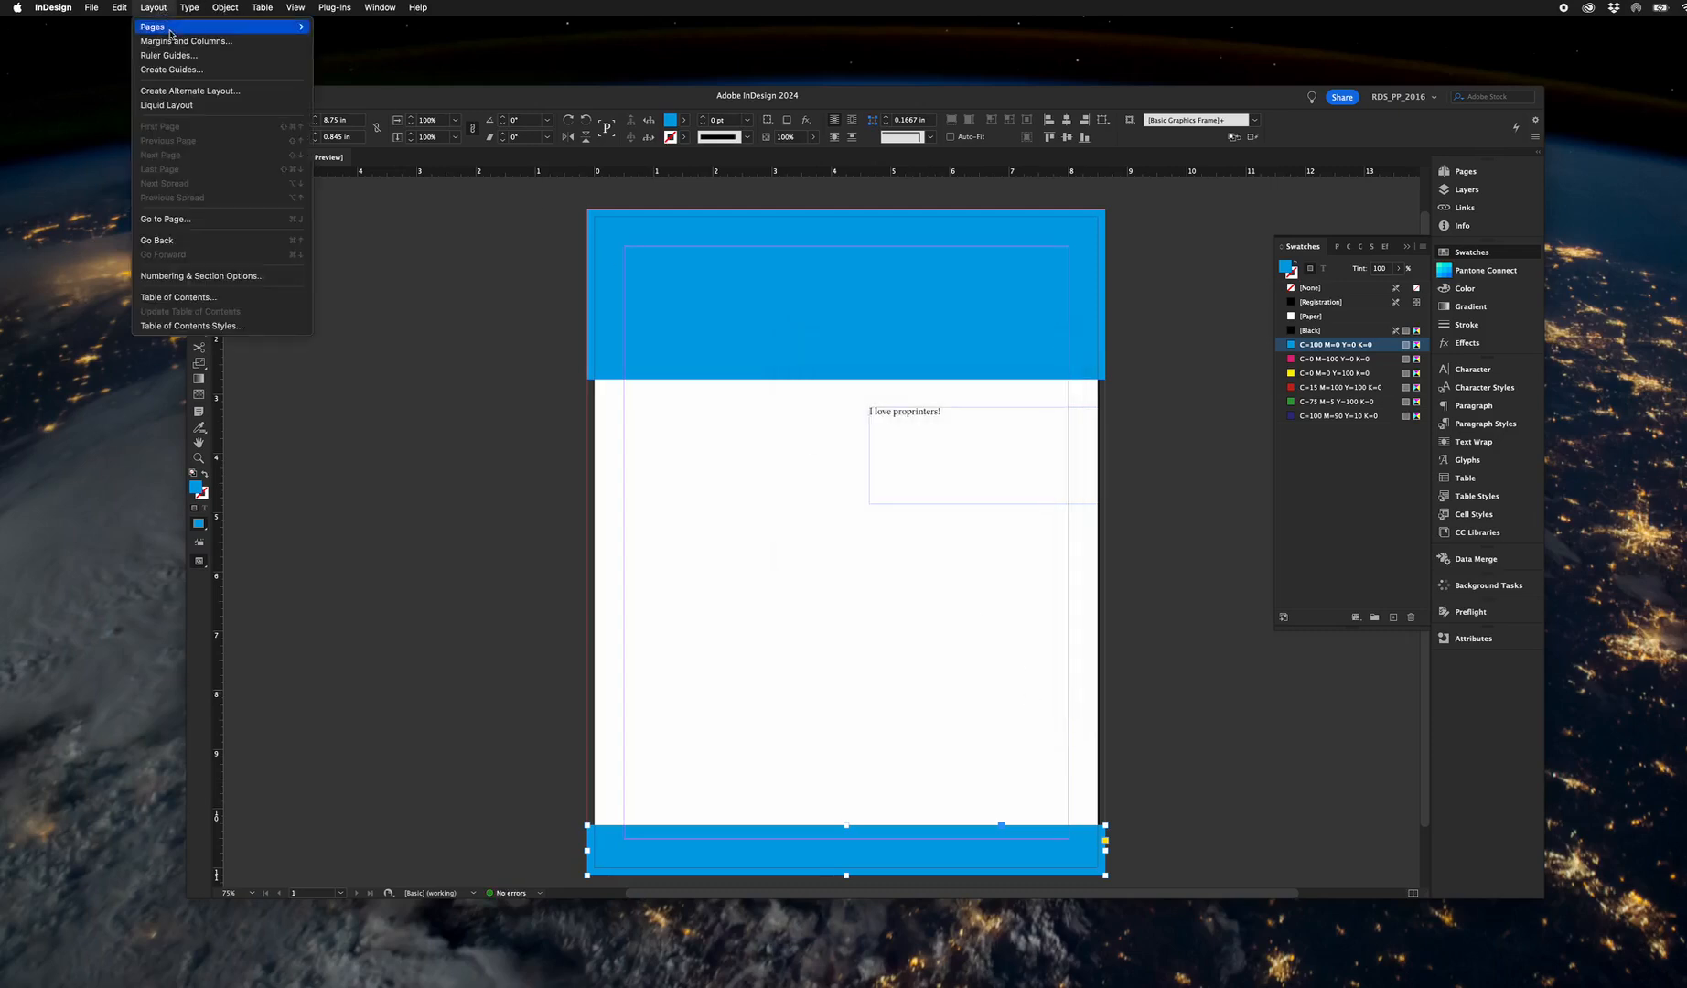
{"action": "left_click", "coordinate": [176, 43]}
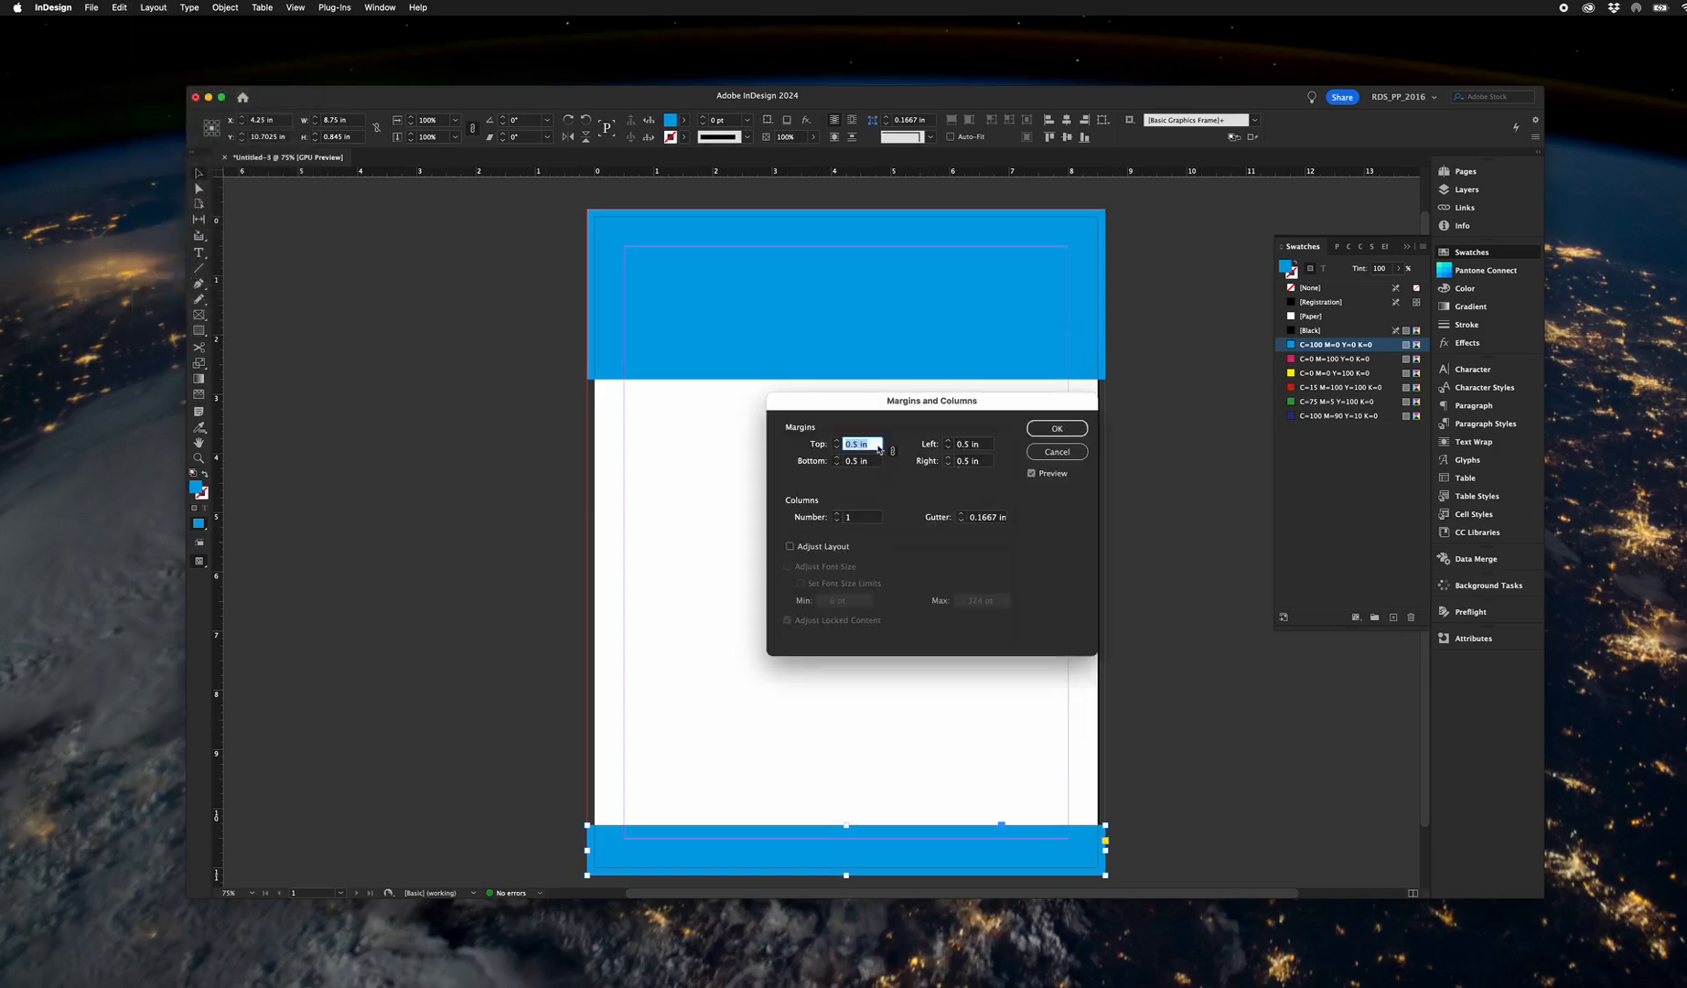
{"action": "left_click", "coordinate": [1056, 428]}
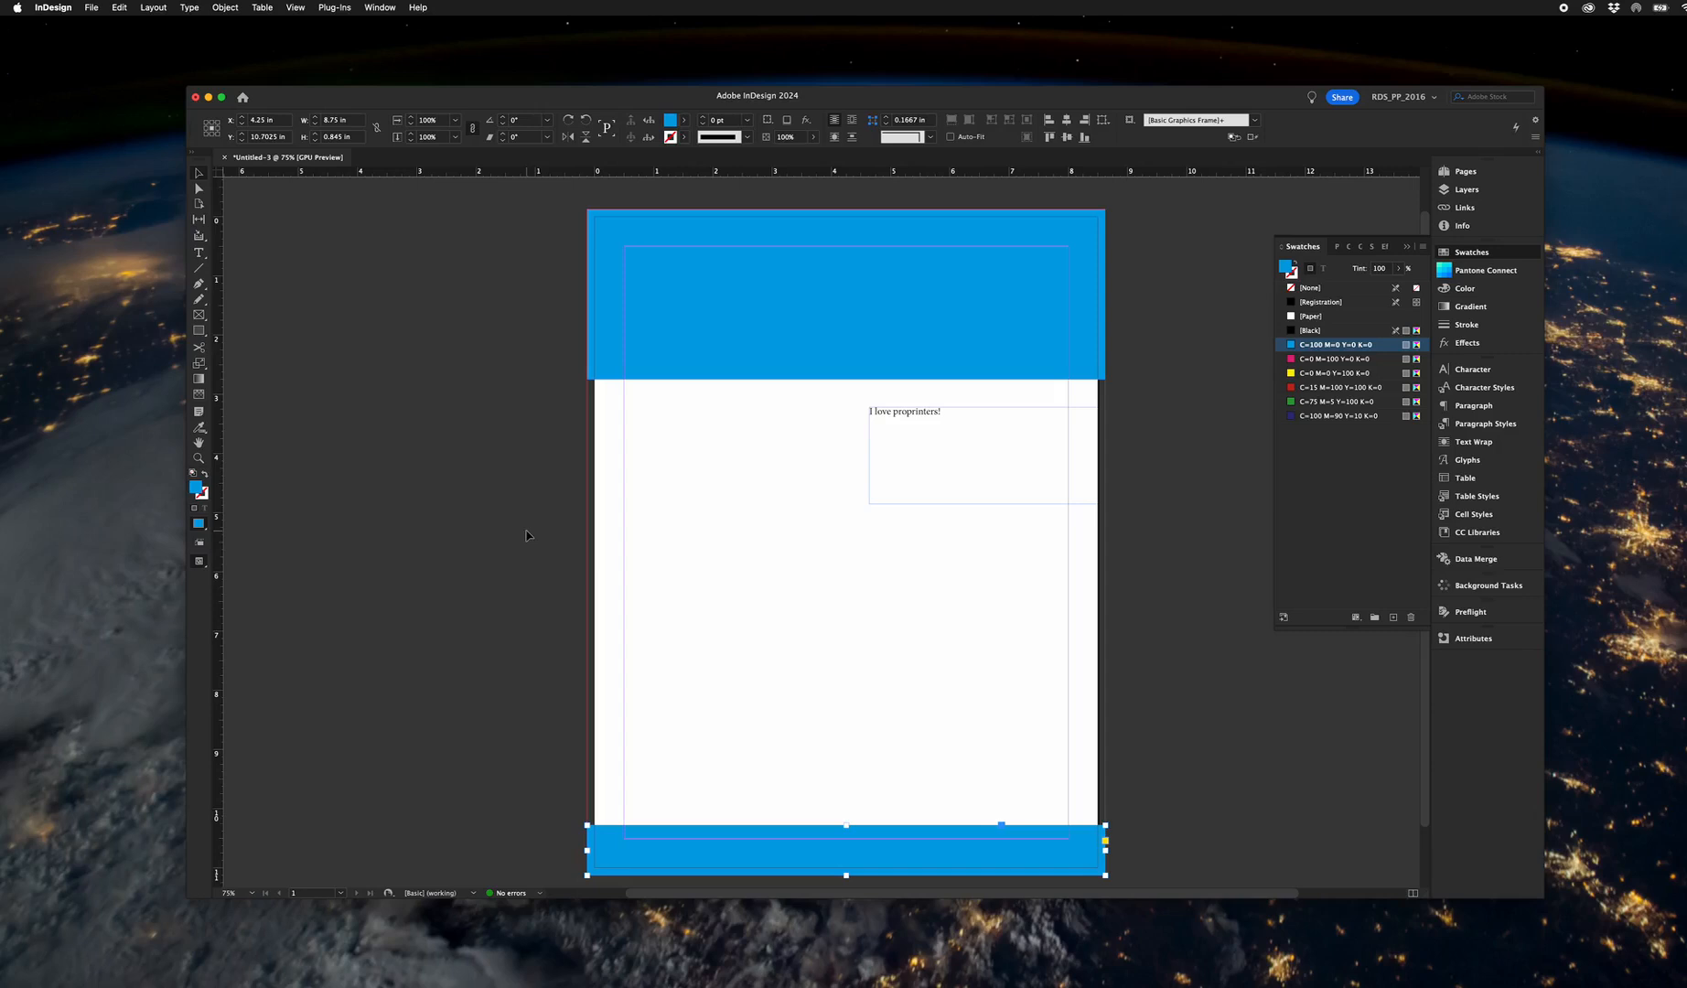
Save the document to the Desktop as test.indd.
{"action": "key", "text": "super+s"}
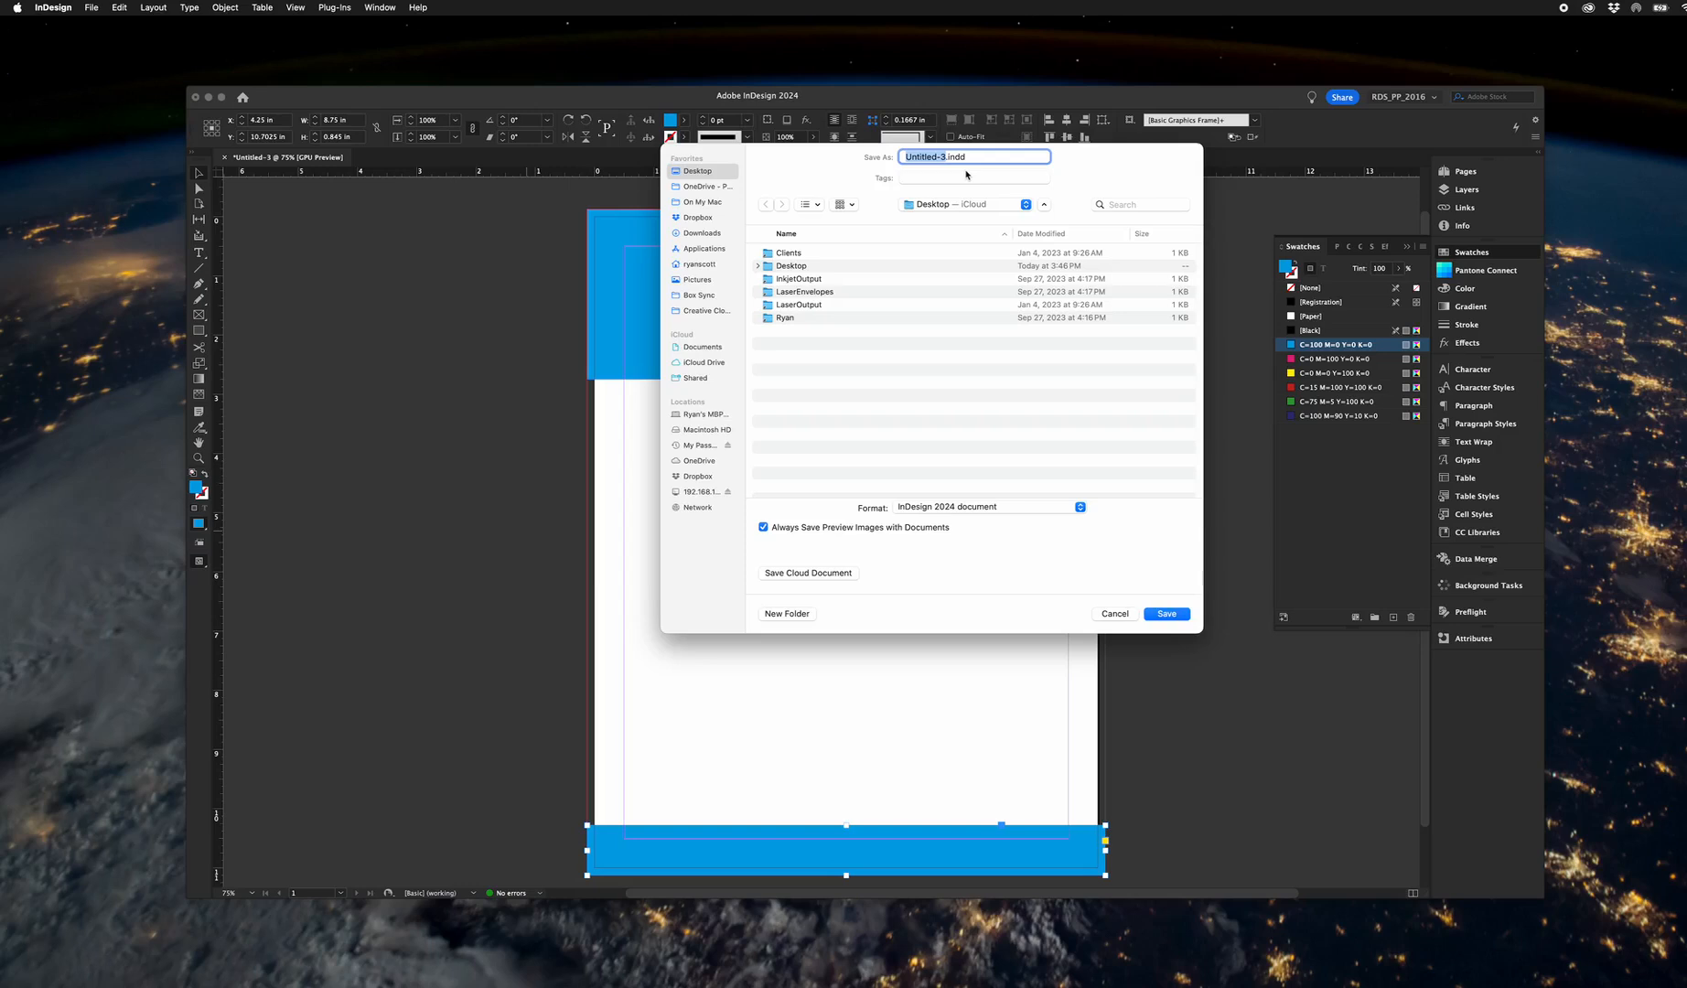
{"action": "type", "text": "test"}
{"action": "left_click", "coordinate": [1163, 614]}
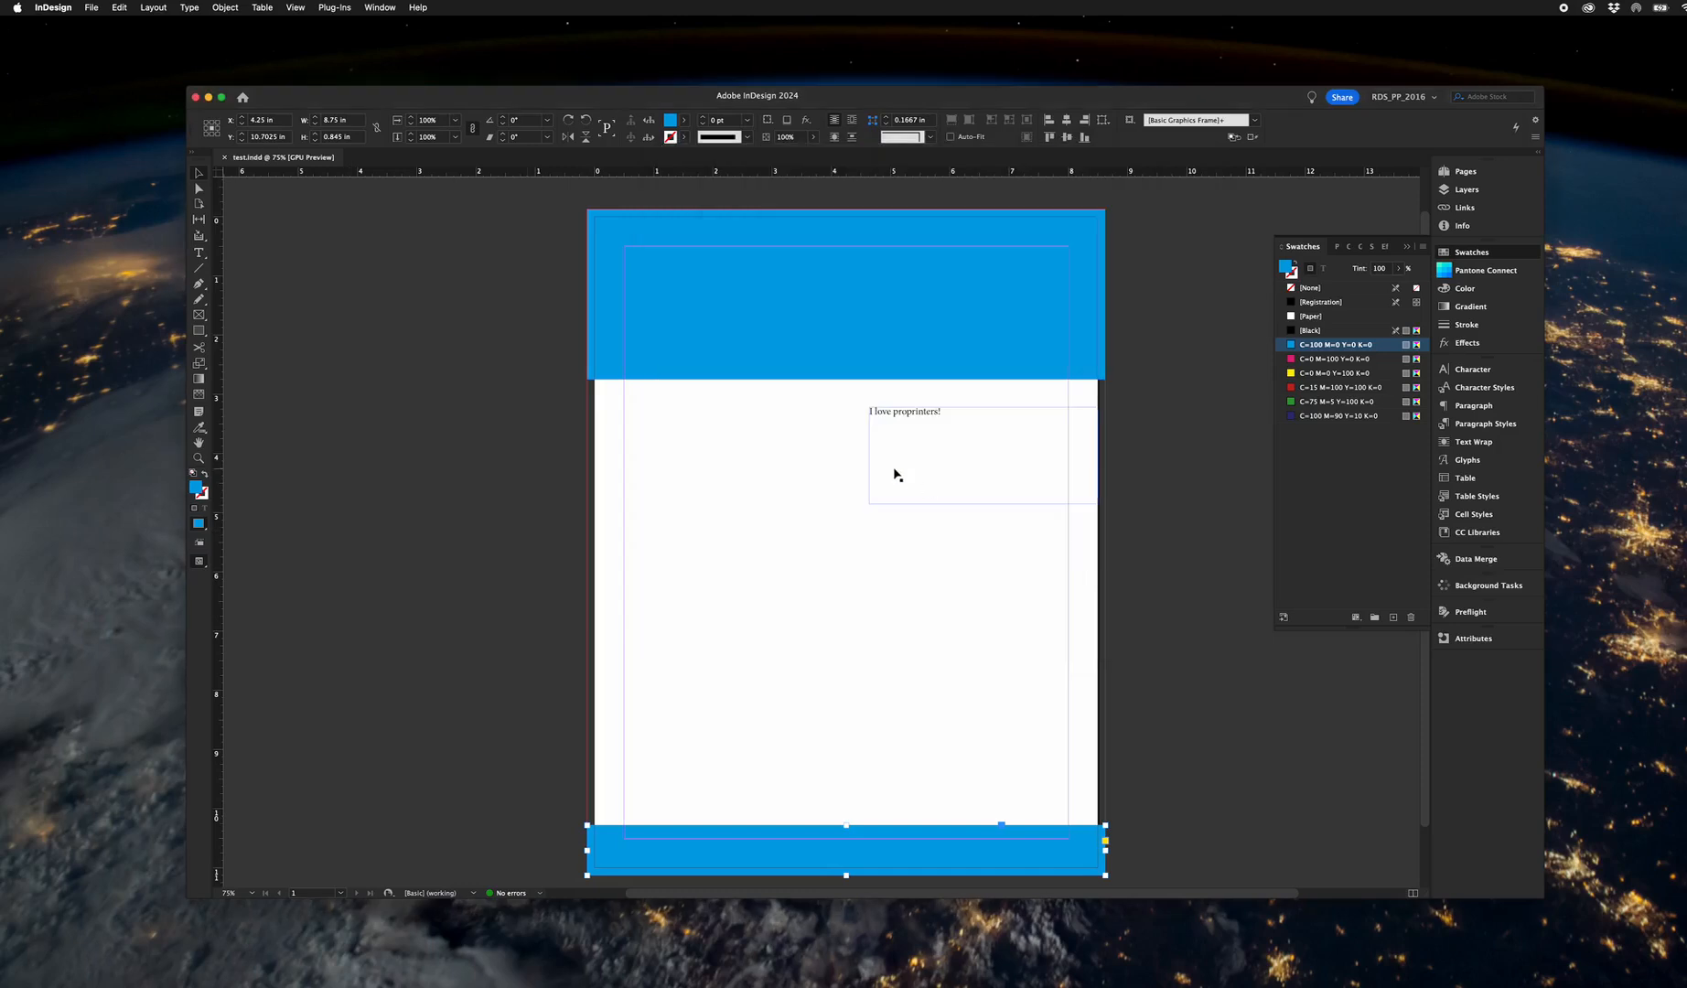
Start exporting the document to the Desktop as test.pdf in Adobe PDF (Print) format.
{"action": "left_click", "coordinate": [92, 7]}
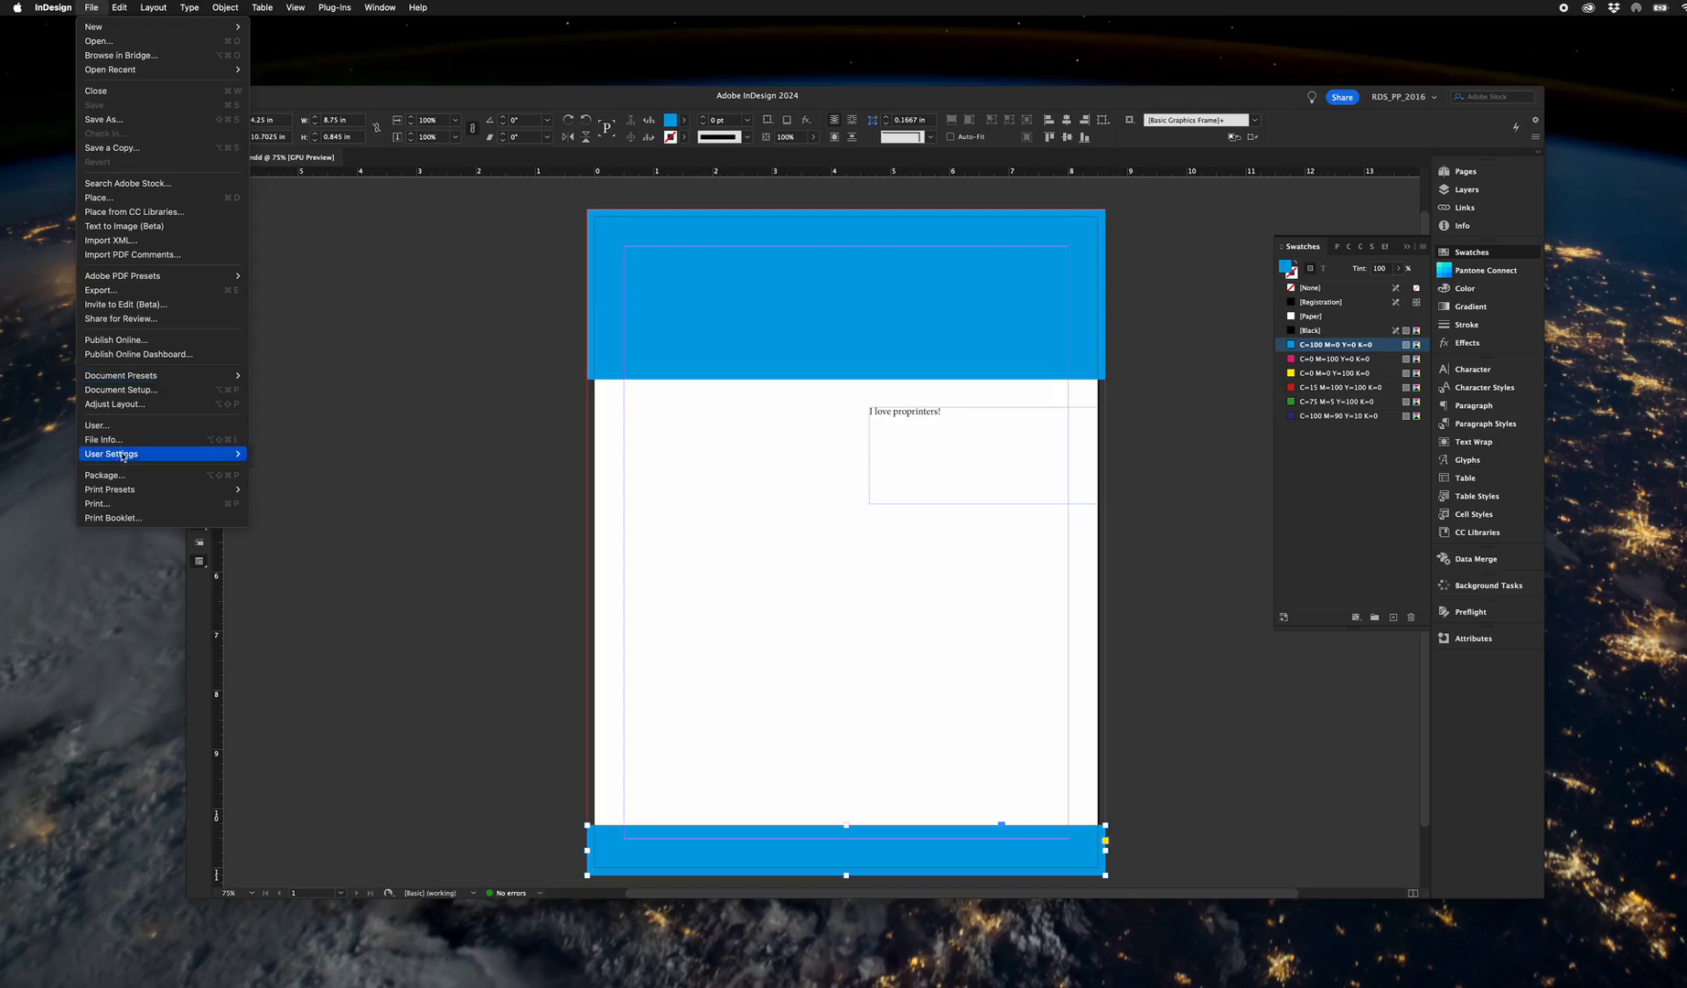
{"action": "left_click", "coordinate": [105, 291]}
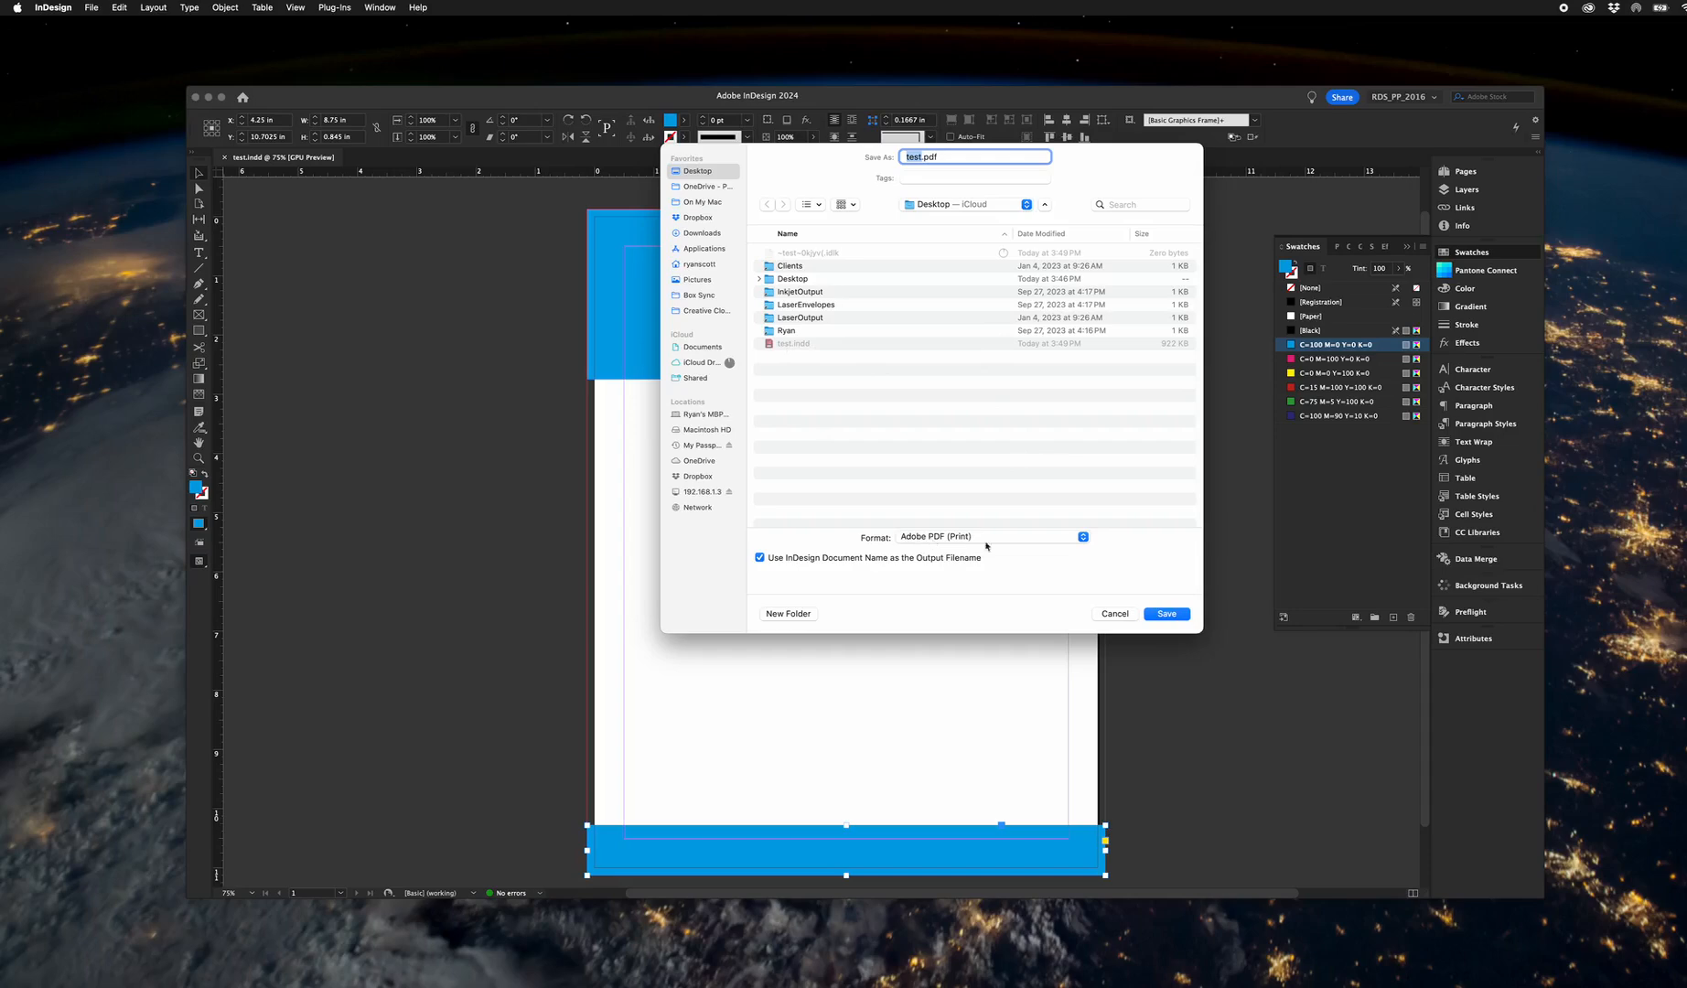
{"action": "left_click", "coordinate": [1166, 613]}
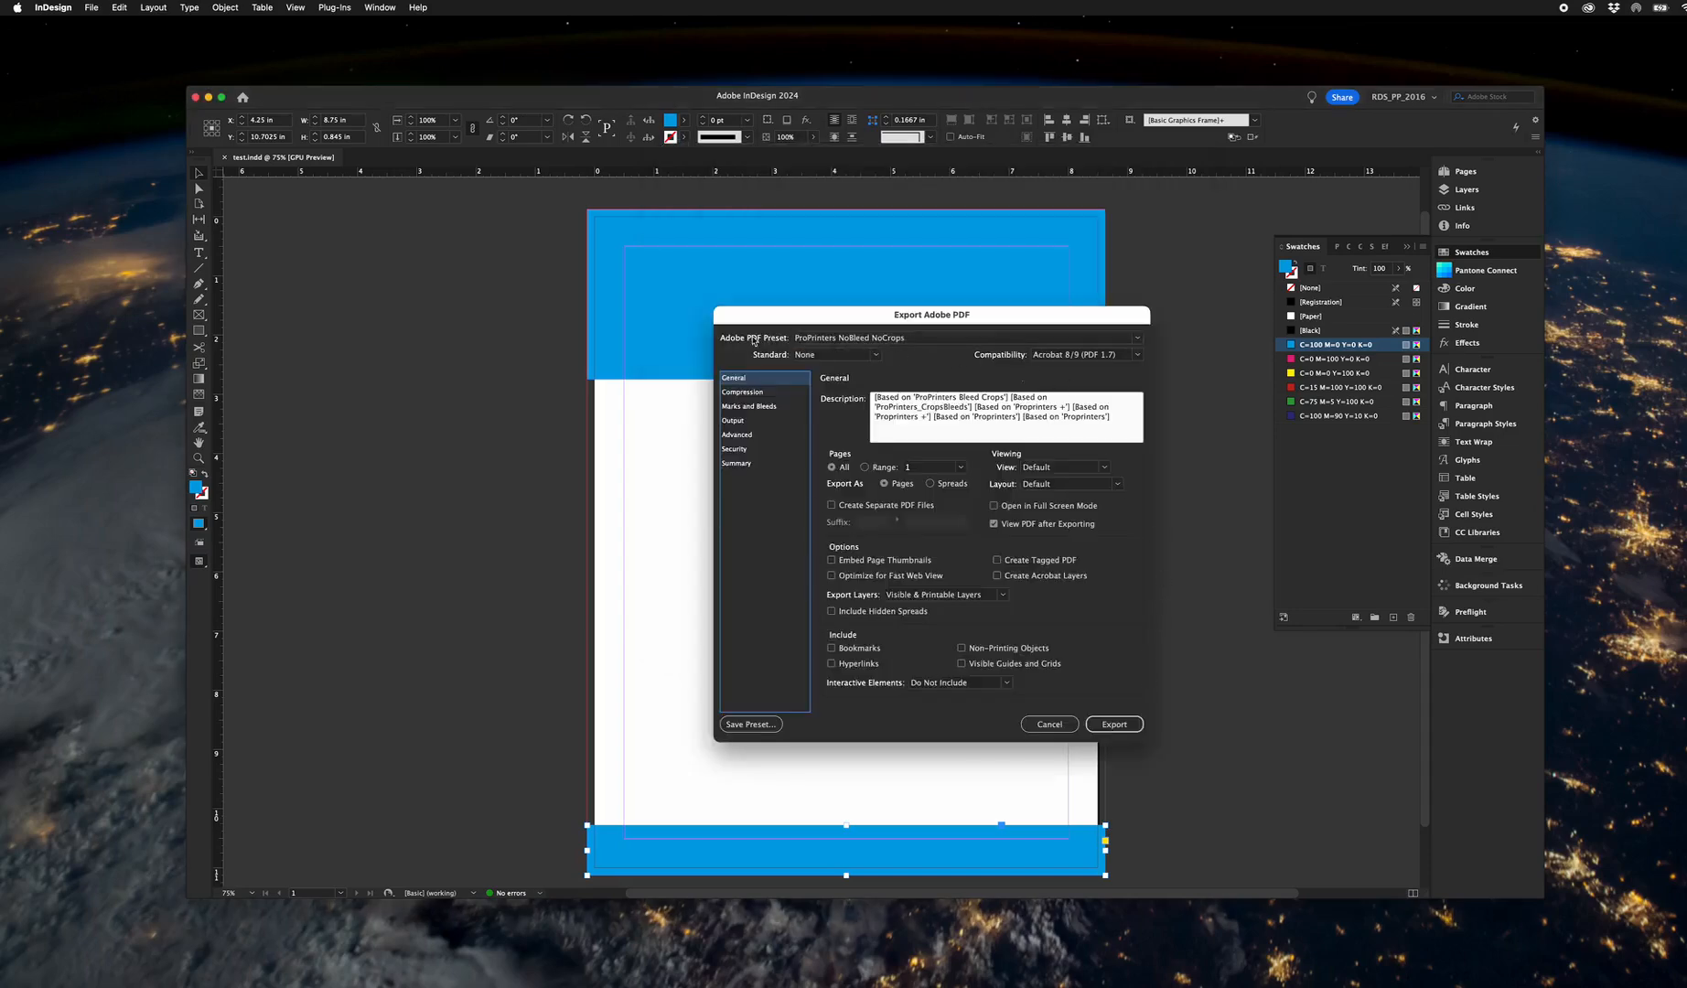
Base the PDF export on the High Quality Print preset with Acrobat 8/9 (PDF 1.7) compatibility.
{"action": "left_click", "coordinate": [815, 338]}
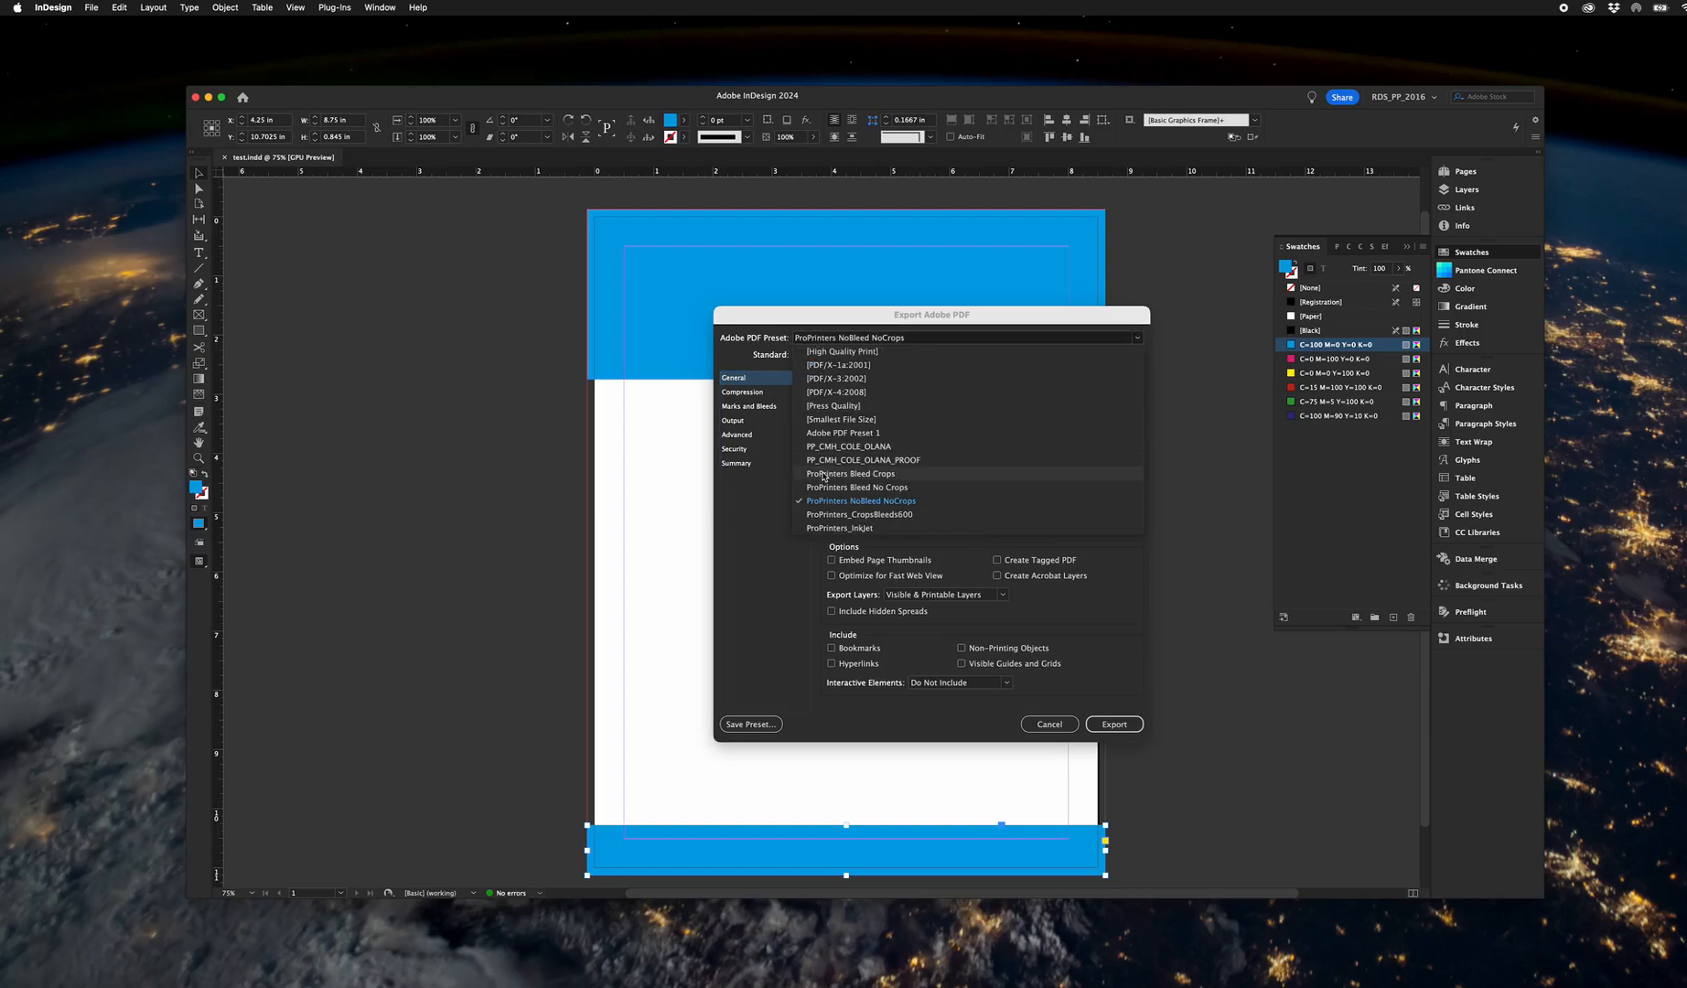
{"action": "left_click", "coordinate": [837, 352]}
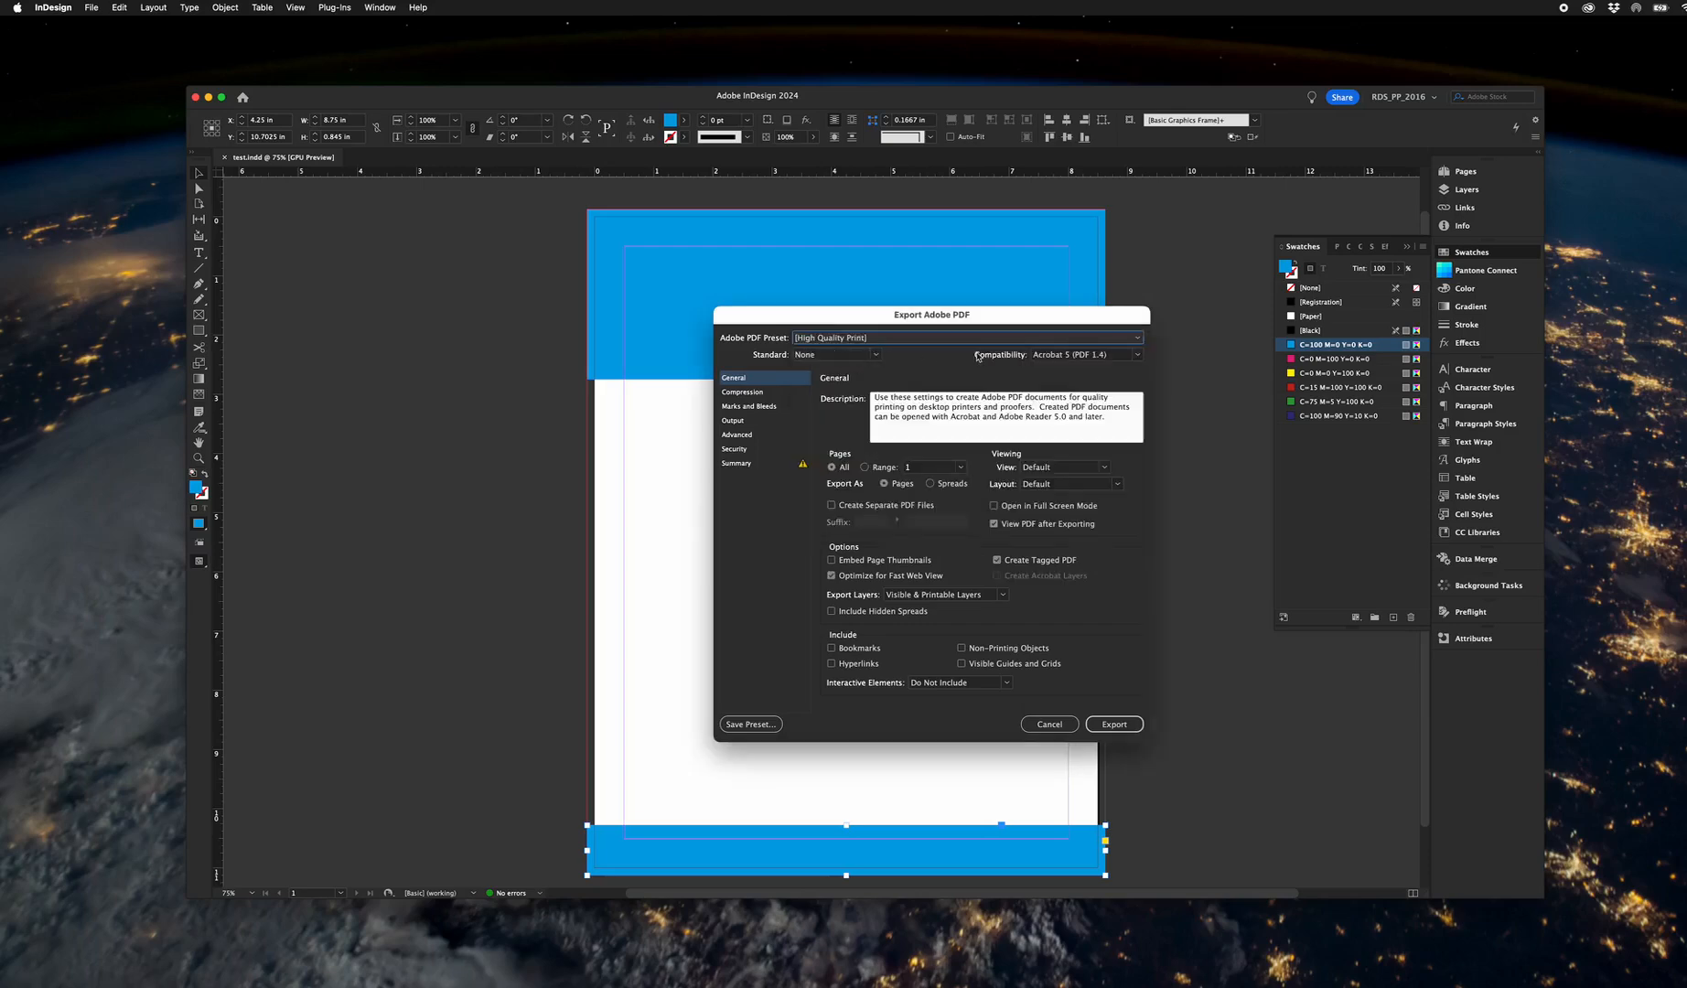
{"action": "left_click", "coordinate": [1065, 355]}
{"action": "left_click", "coordinate": [1074, 423]}
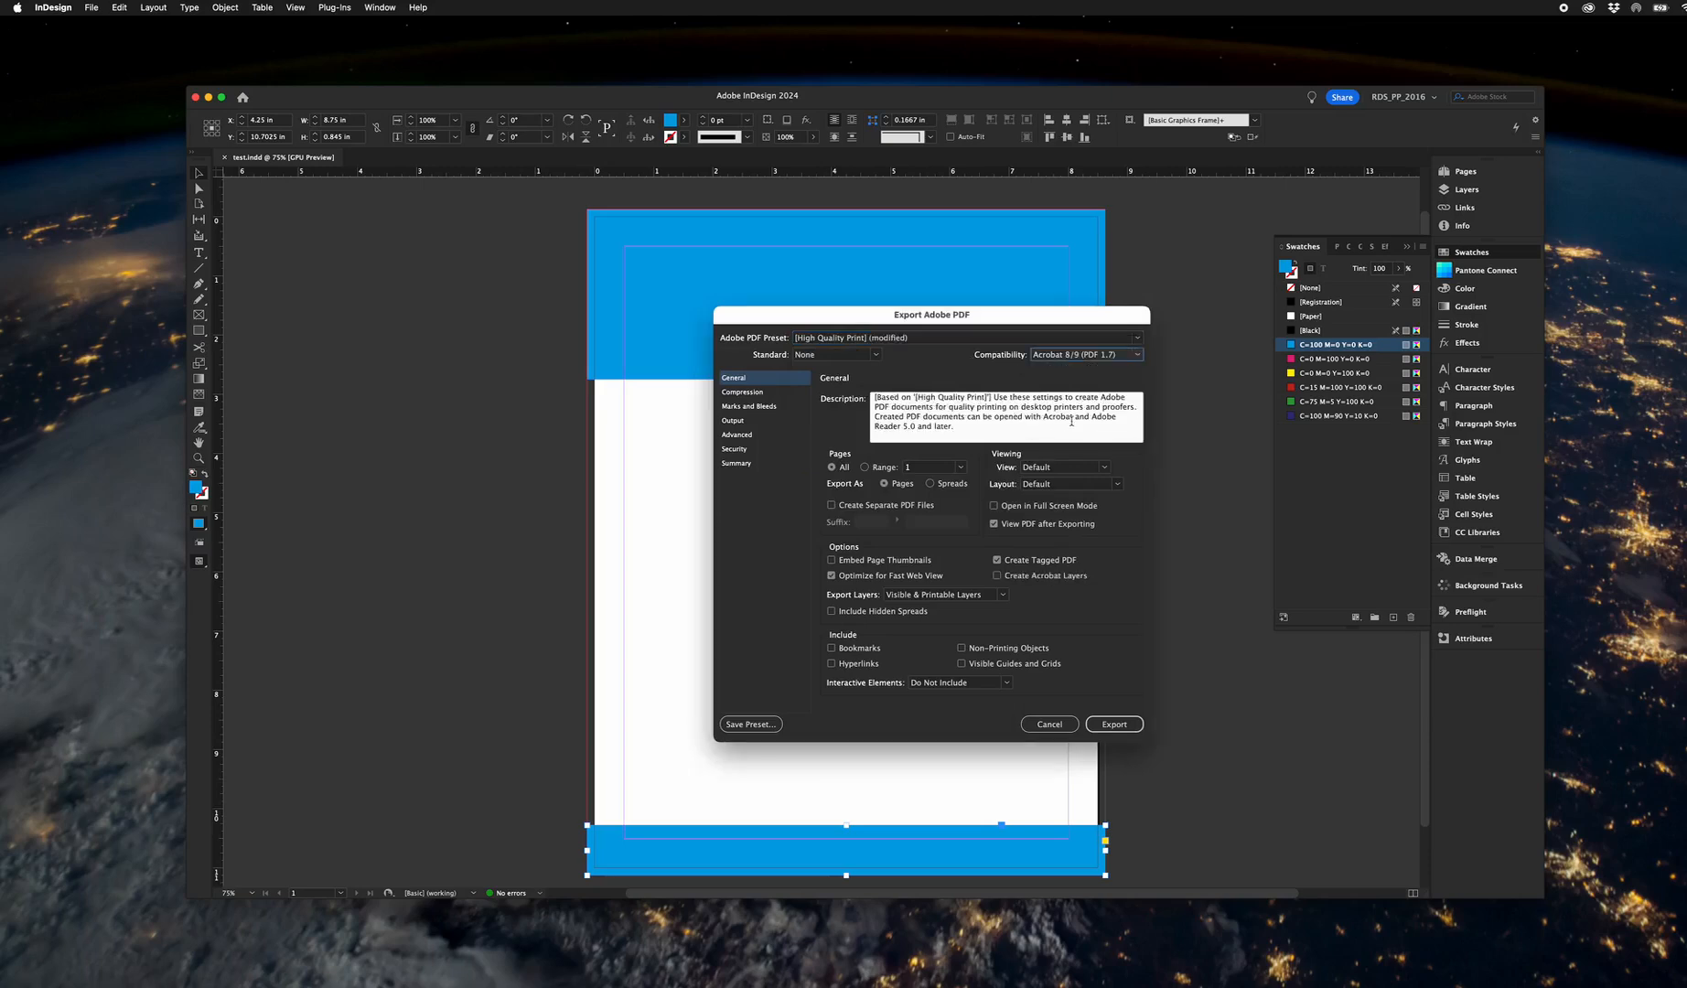
Include crop marks and the document bleed settings in the PDF and export it.
{"action": "left_click", "coordinate": [734, 407]}
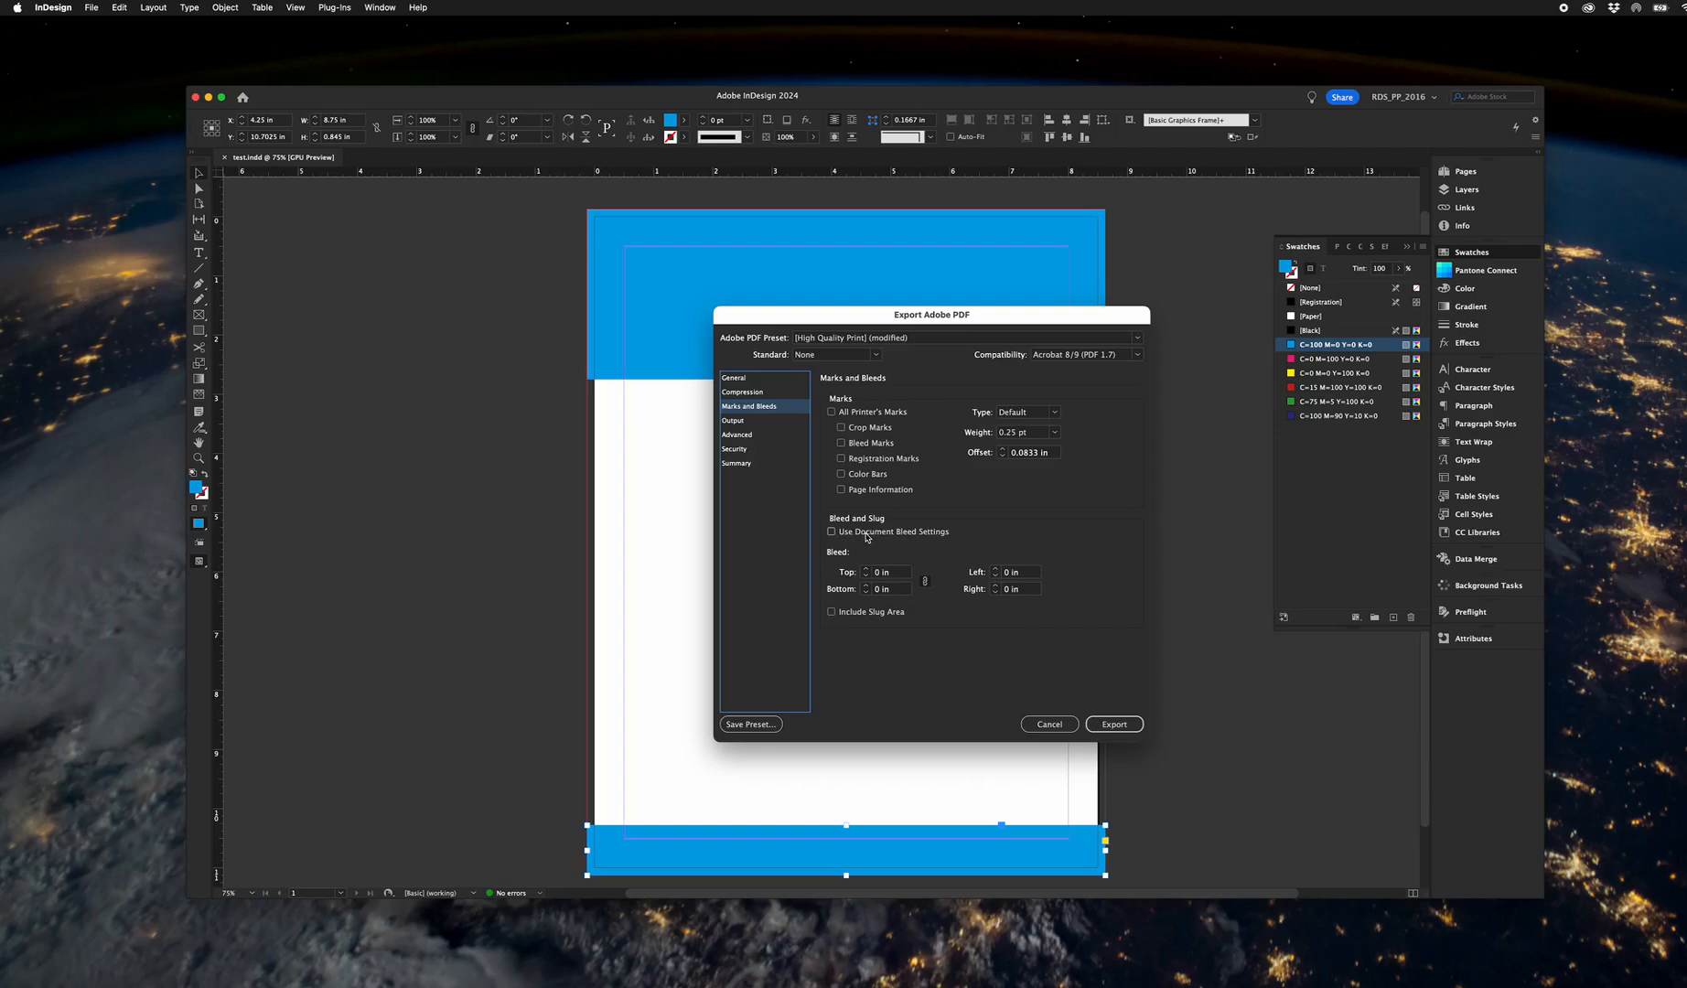
{"action": "left_click", "coordinate": [841, 428]}
{"action": "left_click", "coordinate": [853, 534]}
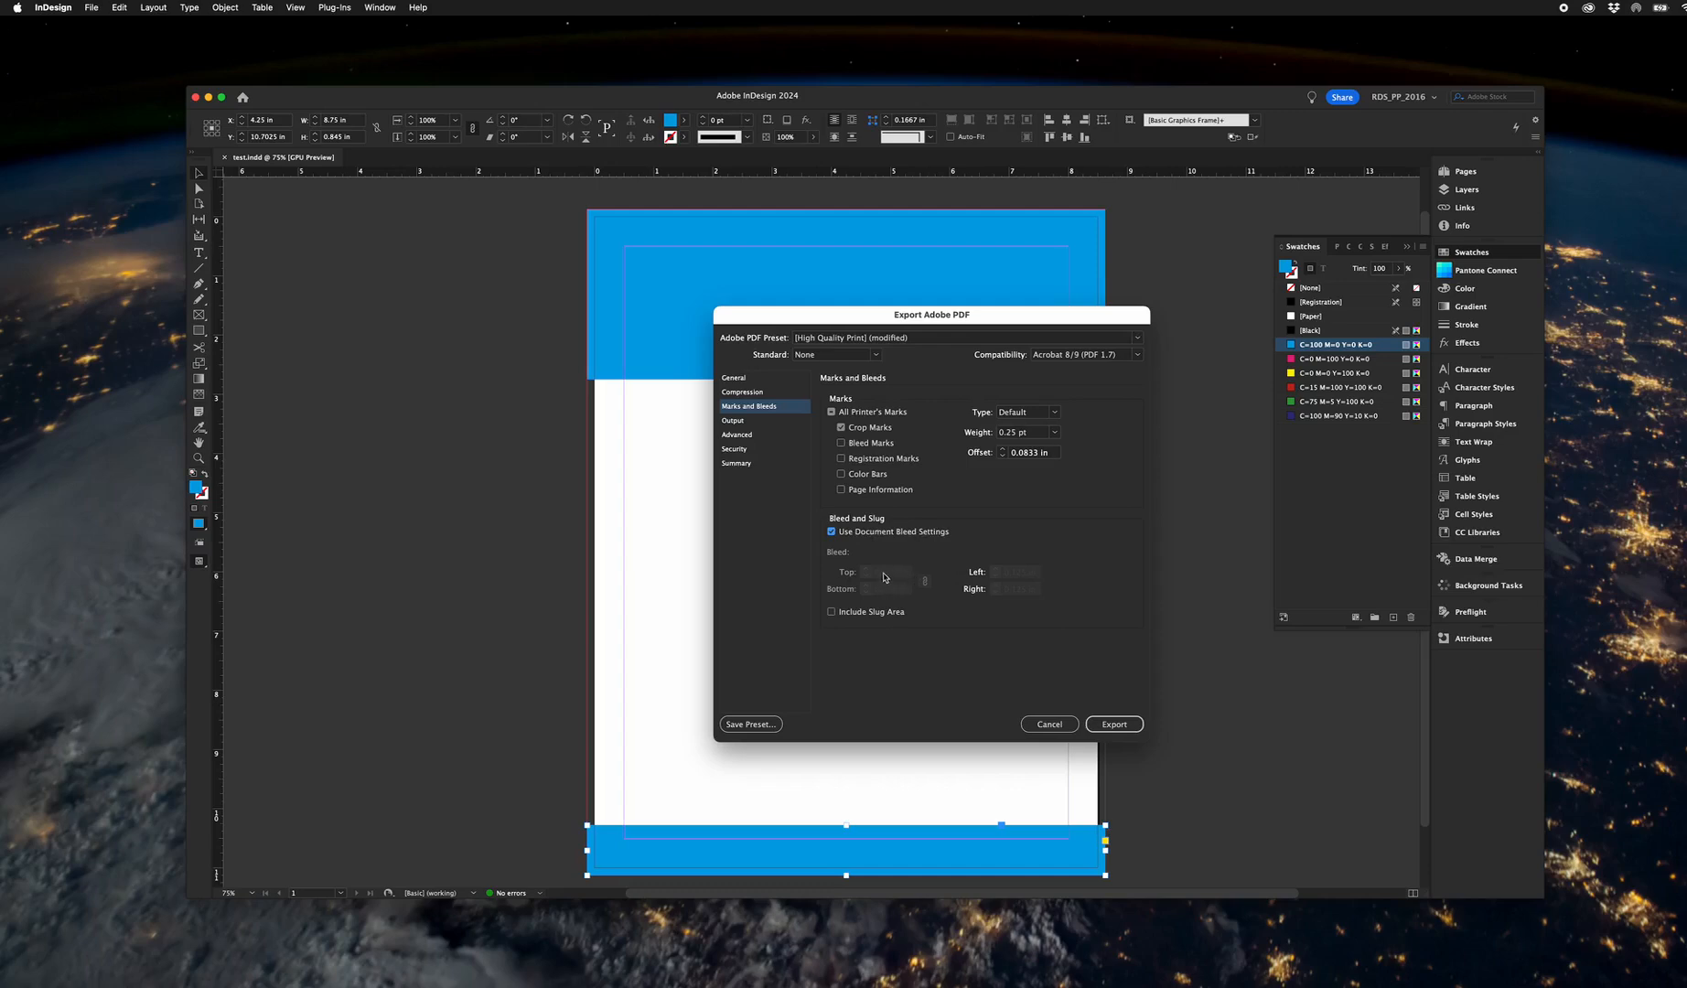
{"action": "left_click", "coordinate": [1114, 724]}
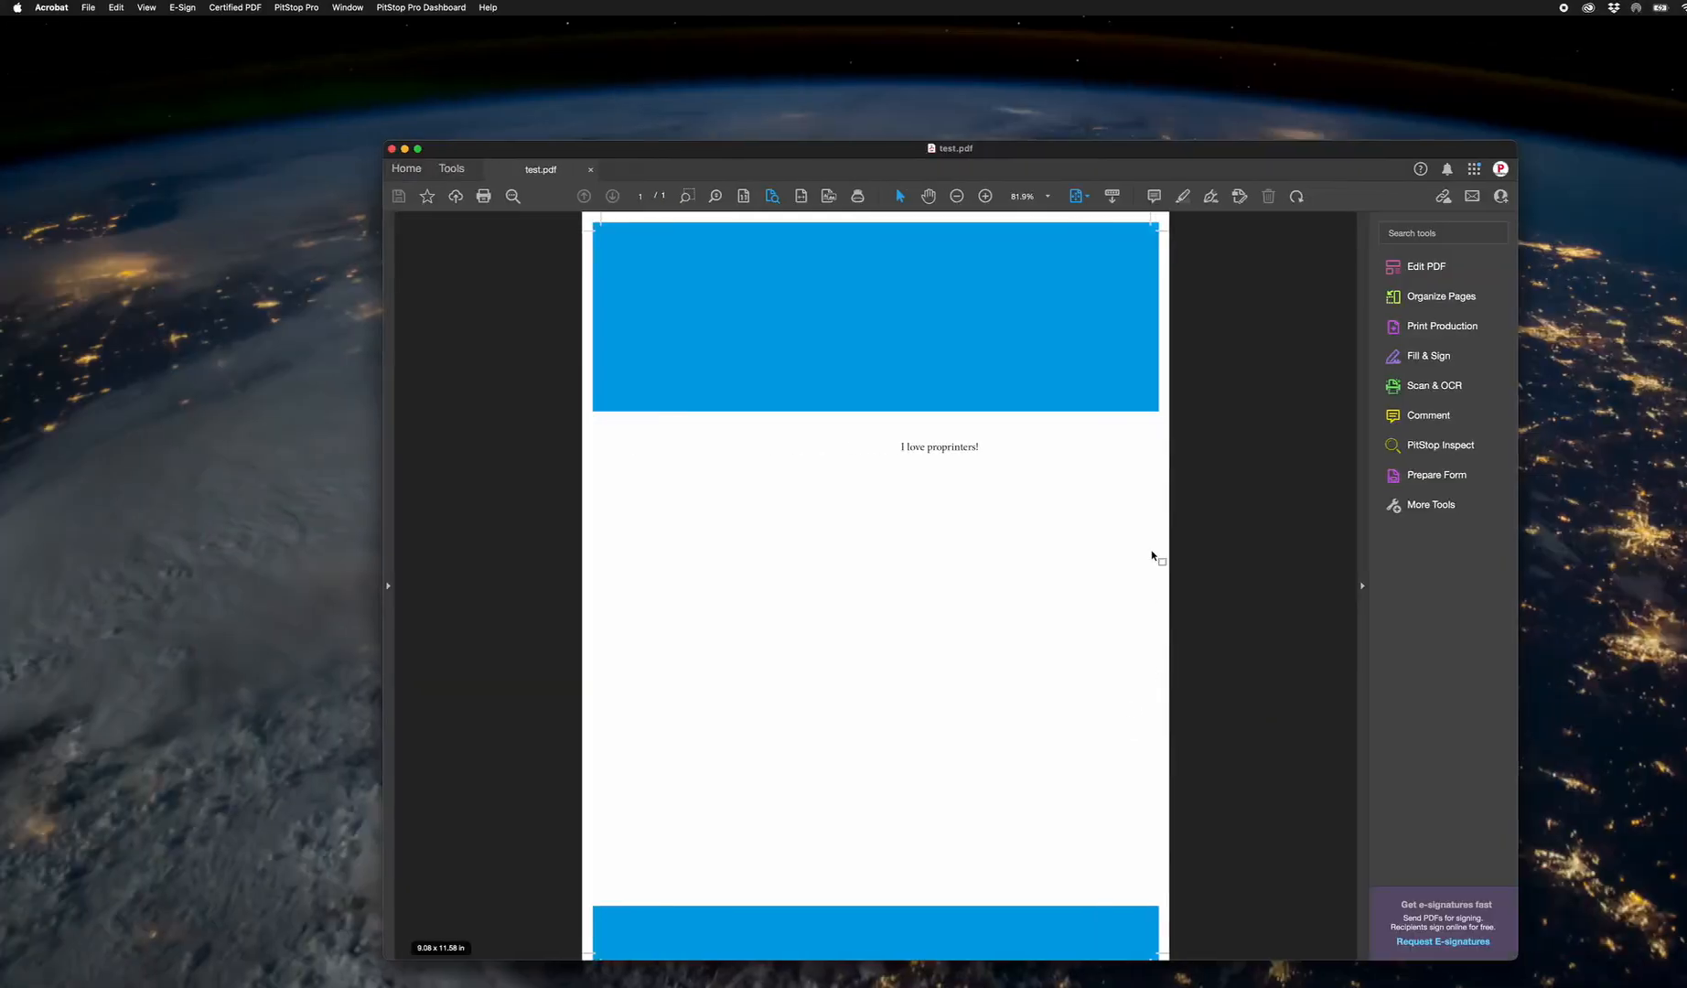
Examine the crop marks and bleed along the page edges of the exported test.pdf in Acrobat.
{"action": "left_click_drag", "start_coordinate": [715, 149], "coordinate": [677, 94]}
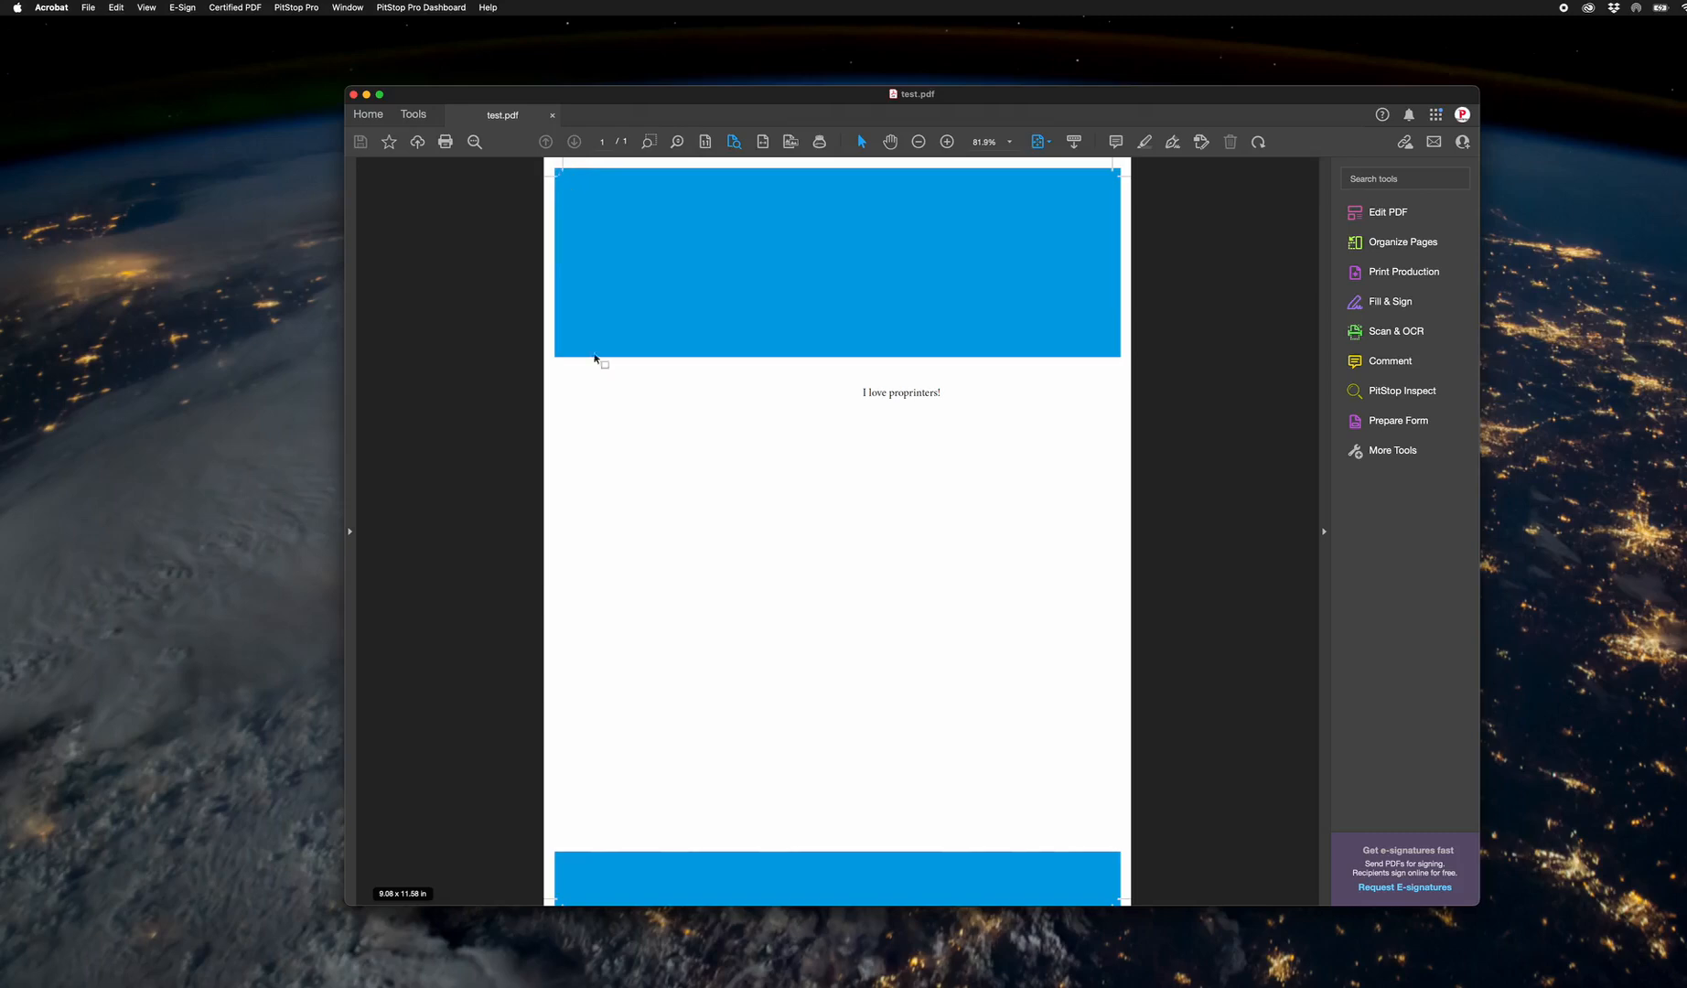
{"action": "scroll", "coordinate": [605, 823], "scroll_direction": "down", "scroll_amount": 1}
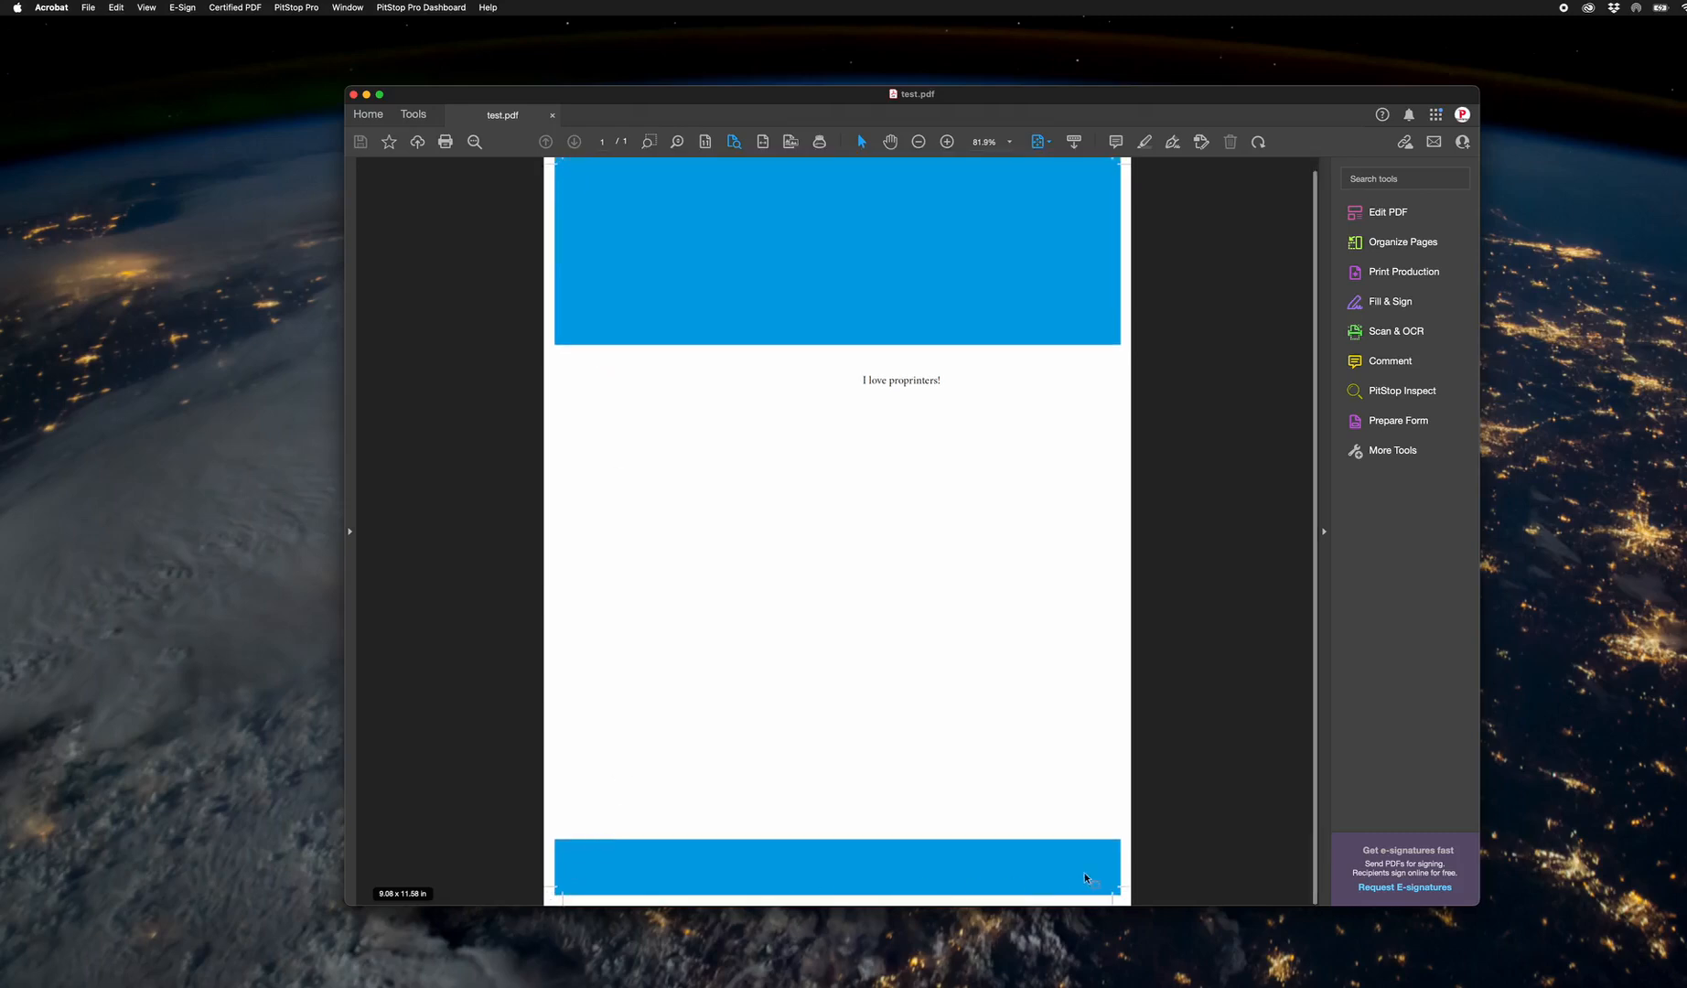
{"action": "scroll", "coordinate": [1081, 874], "scroll_direction": "up", "scroll_amount": 1}
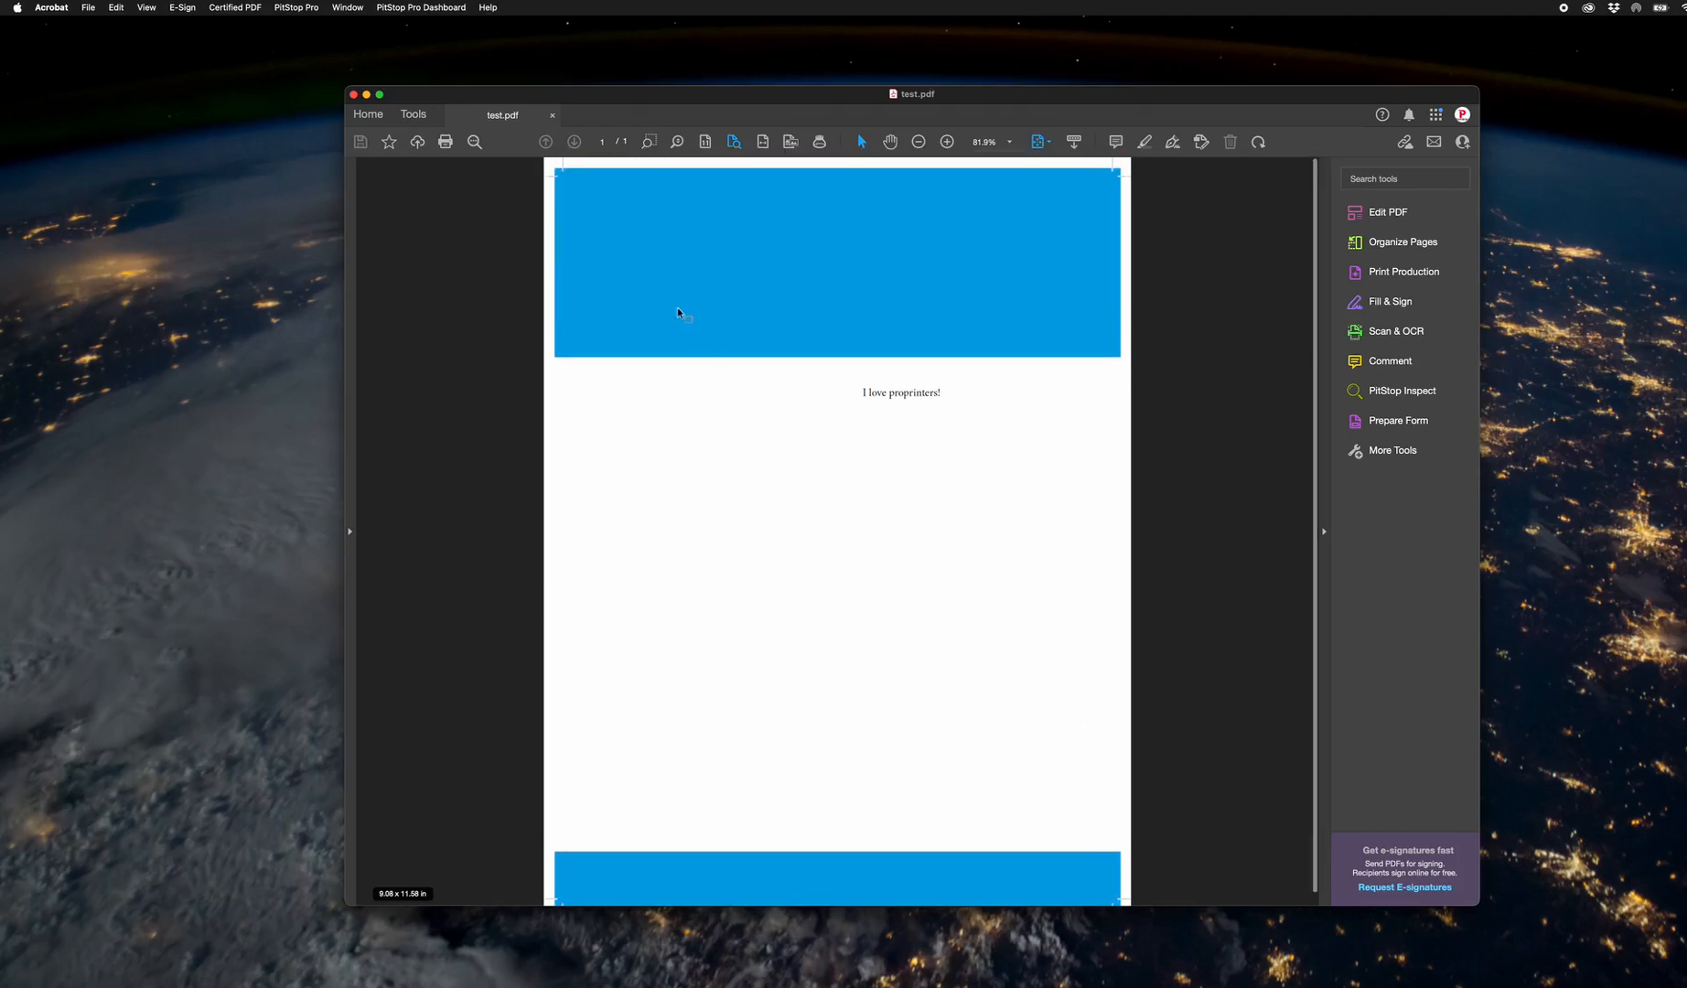